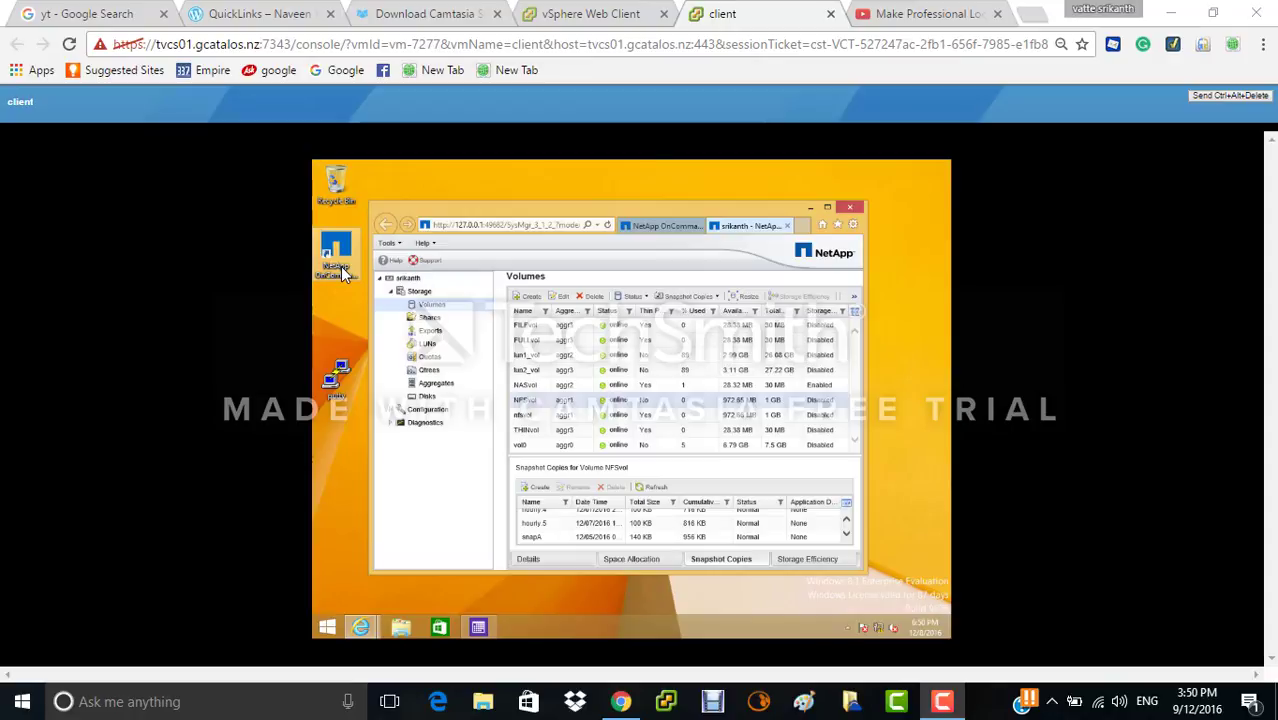
- Go to Storage > Volumes and select NFSvol to load its Snapshot Copies panel
click(407, 294)
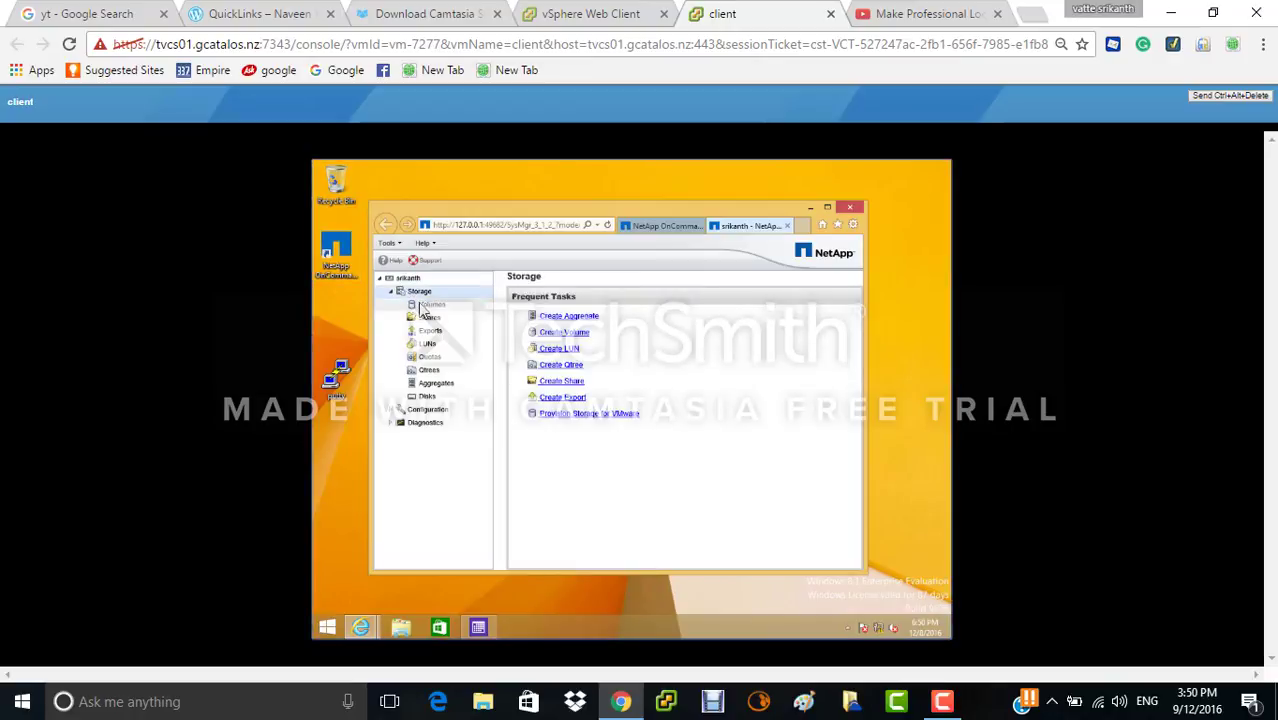
click(426, 306)
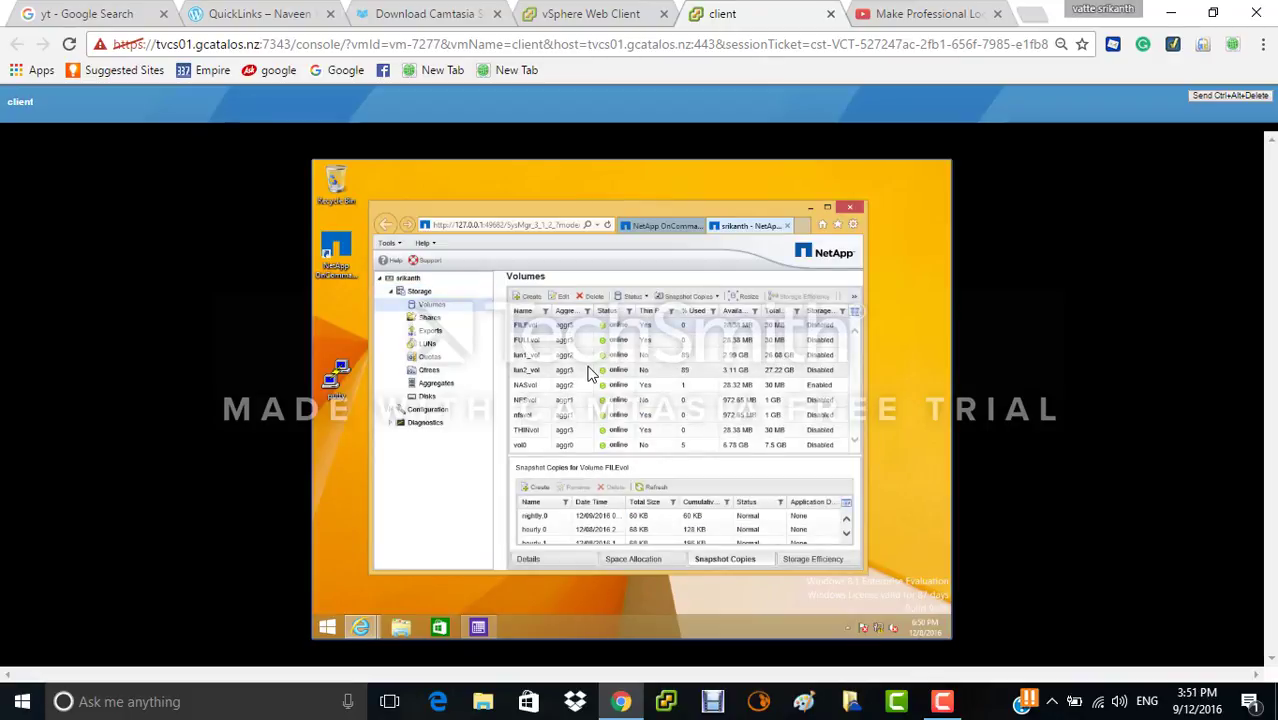
click(547, 406)
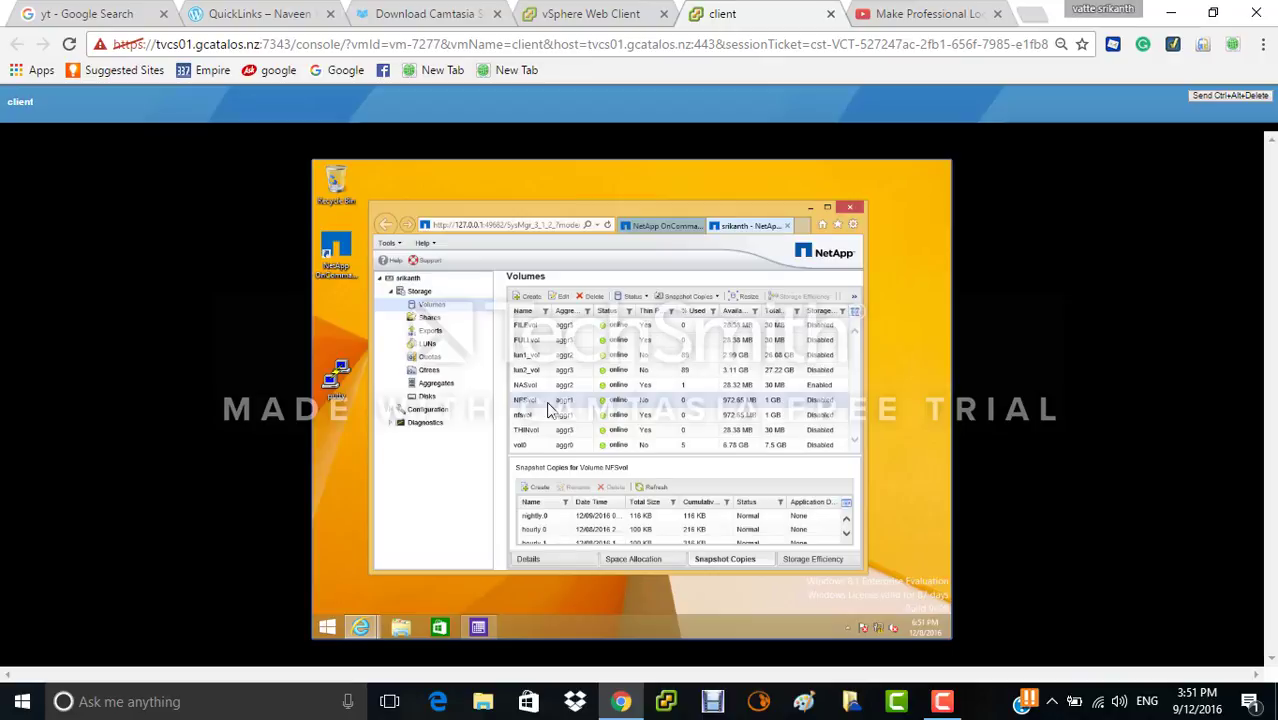
right_click(547, 409)
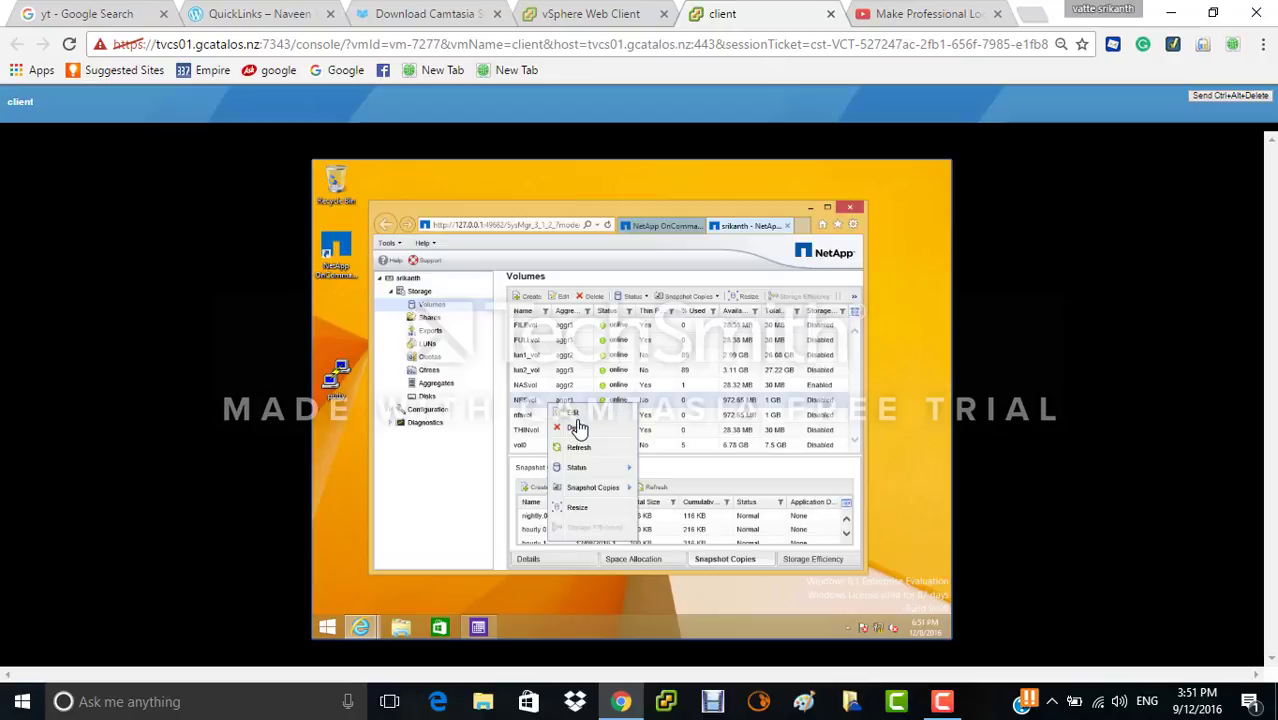
mouse_move(578, 474)
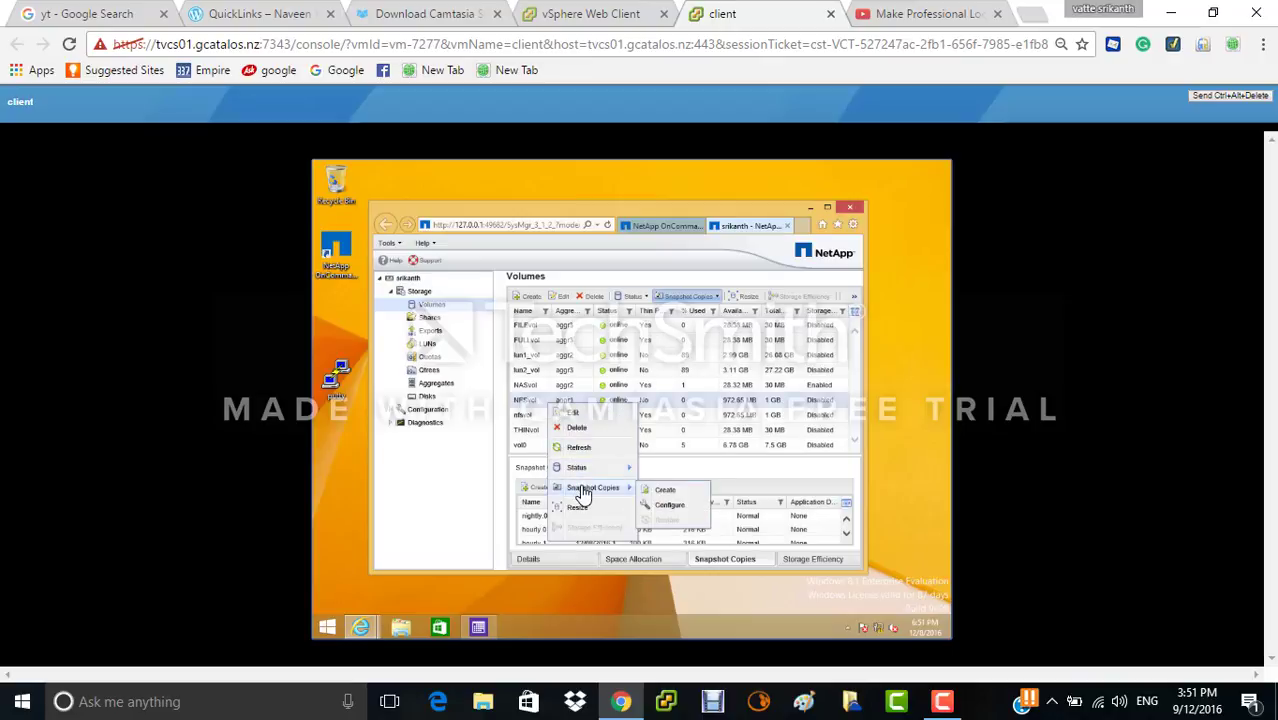
click(666, 491)
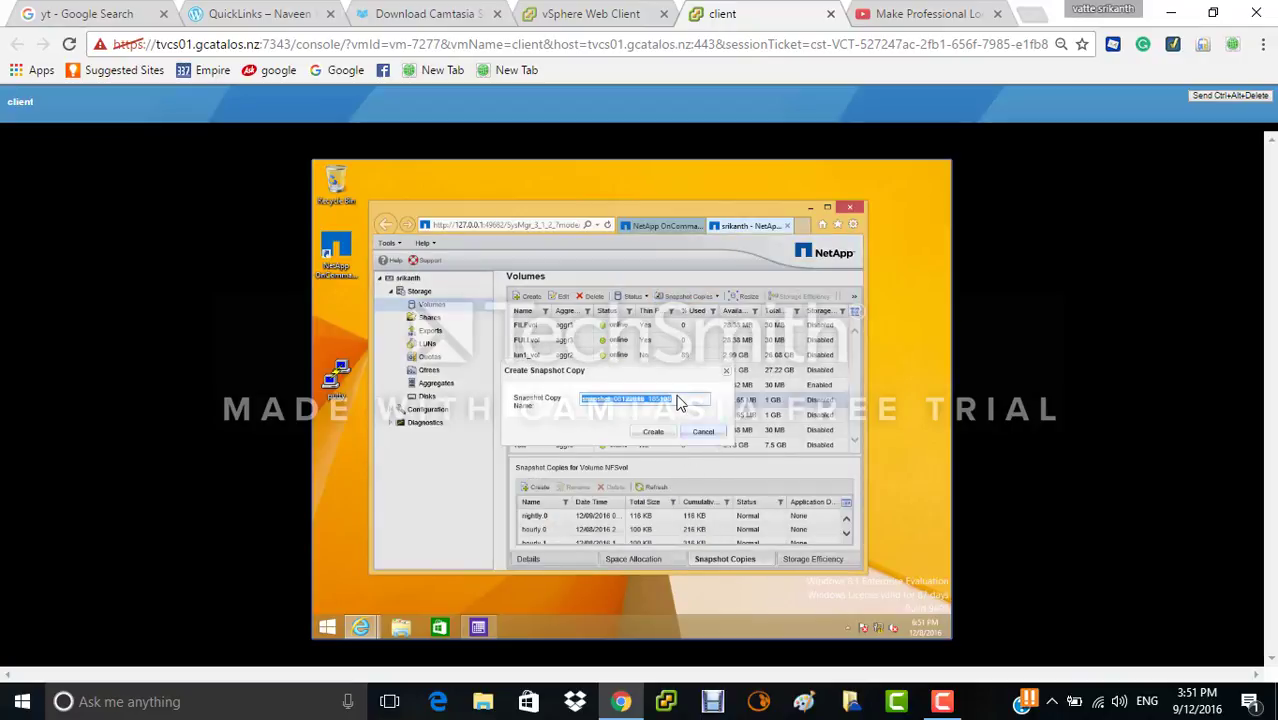
key(BackSpace)
text(snapa)
key(BackSpace)
click(707, 436)
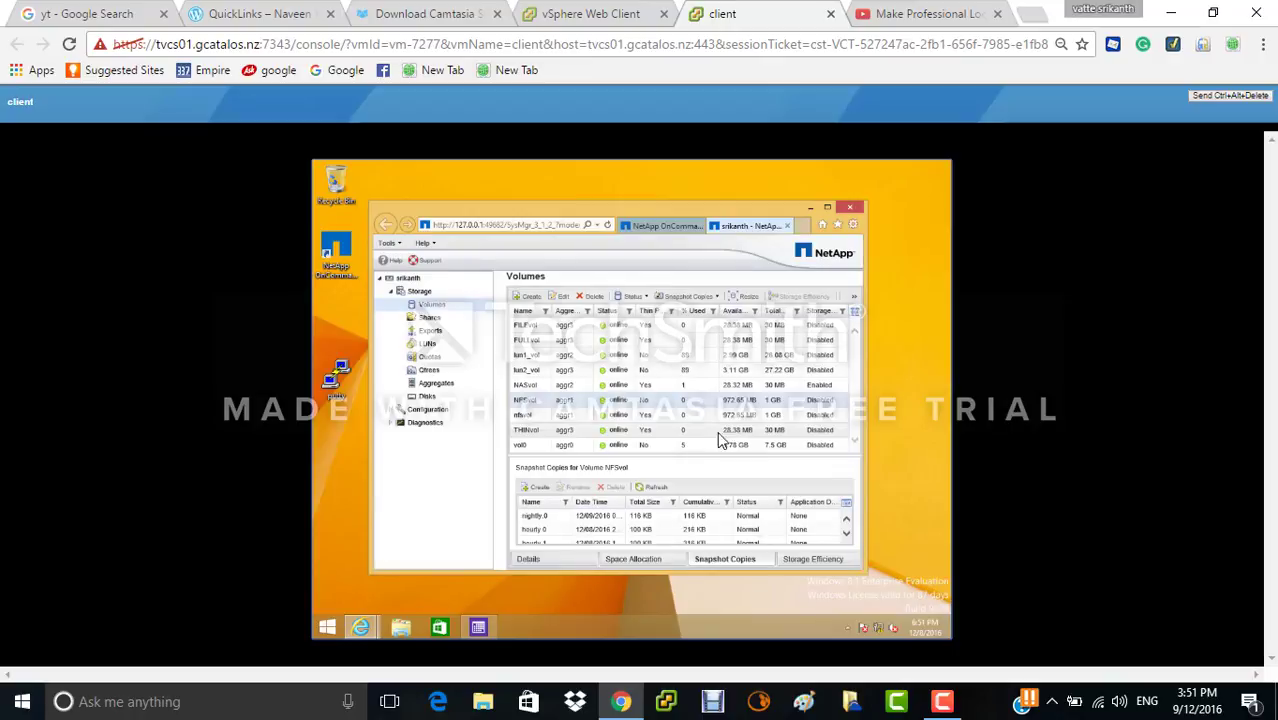
- Scroll the NFSvol snapshot list down until snapA (140 KB, Normal) is visible
click(846, 537)
click(846, 537)
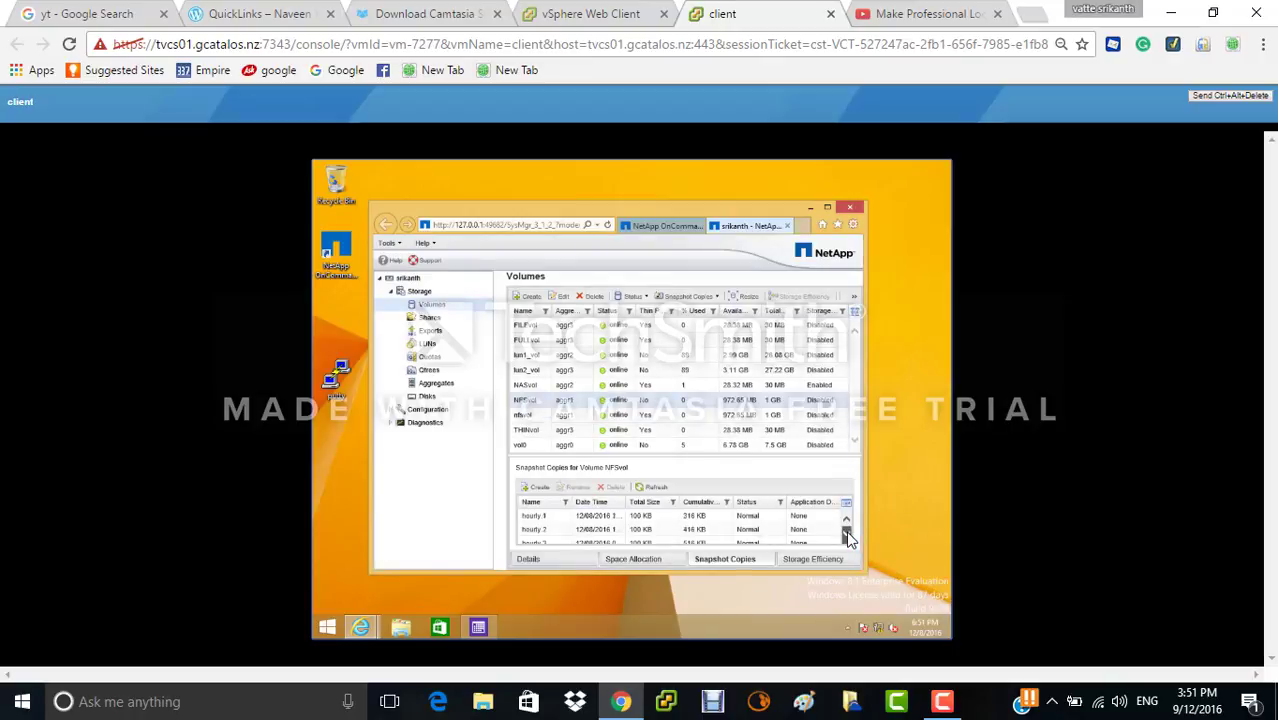
click(846, 537)
click(846, 537)
click(846, 537)
click(846, 537)
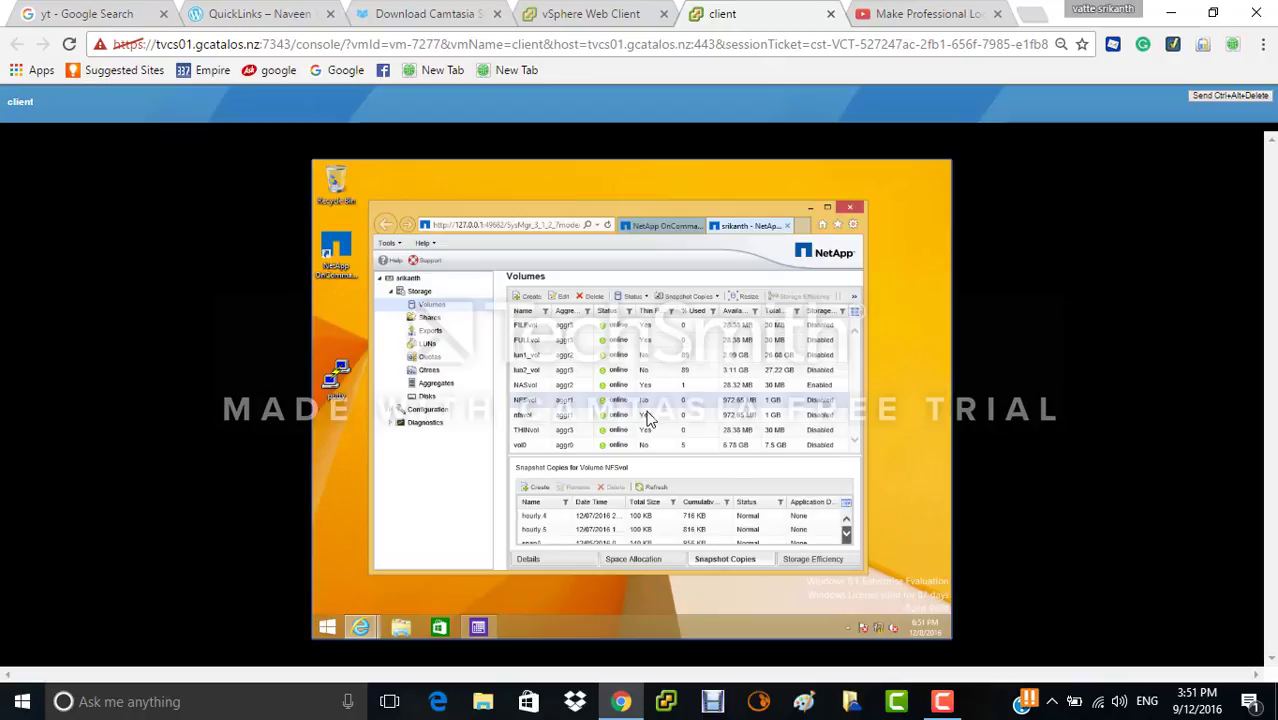
click(847, 536)
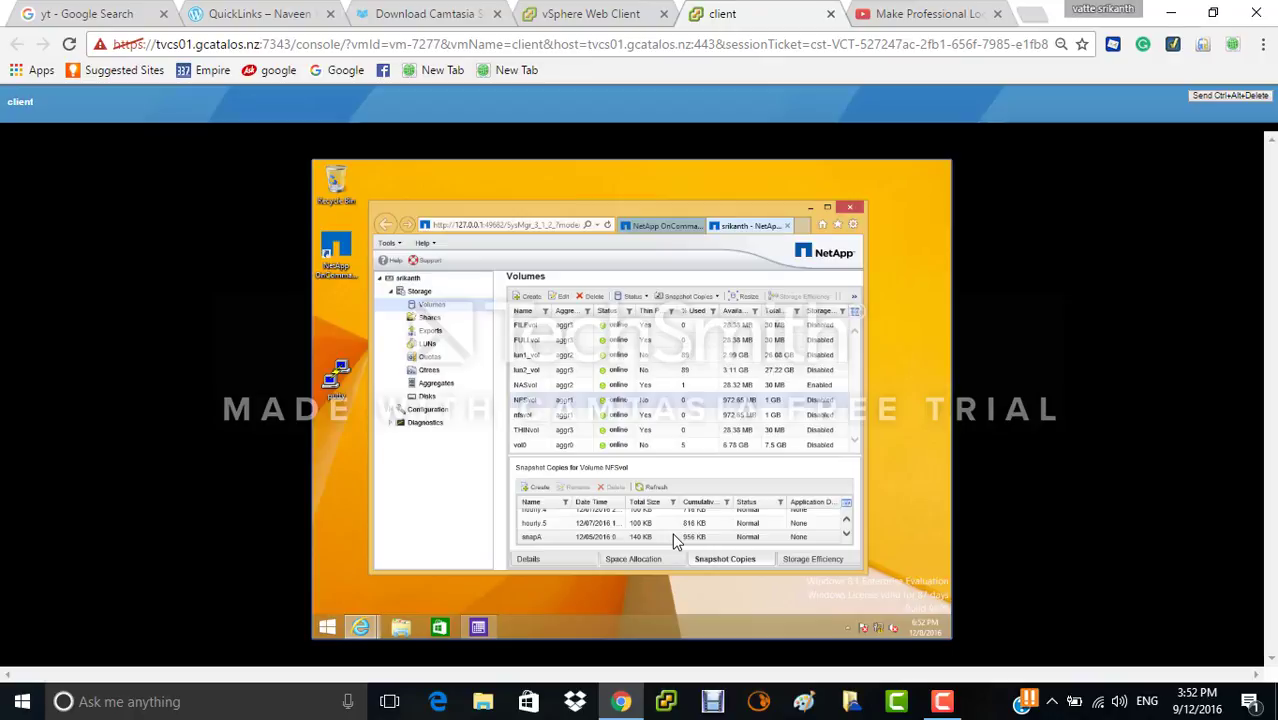
- Connect PuTTY to 10.0.0.4, log in as root, and begin typing 'vol options filevol create'
double_click(330, 386)
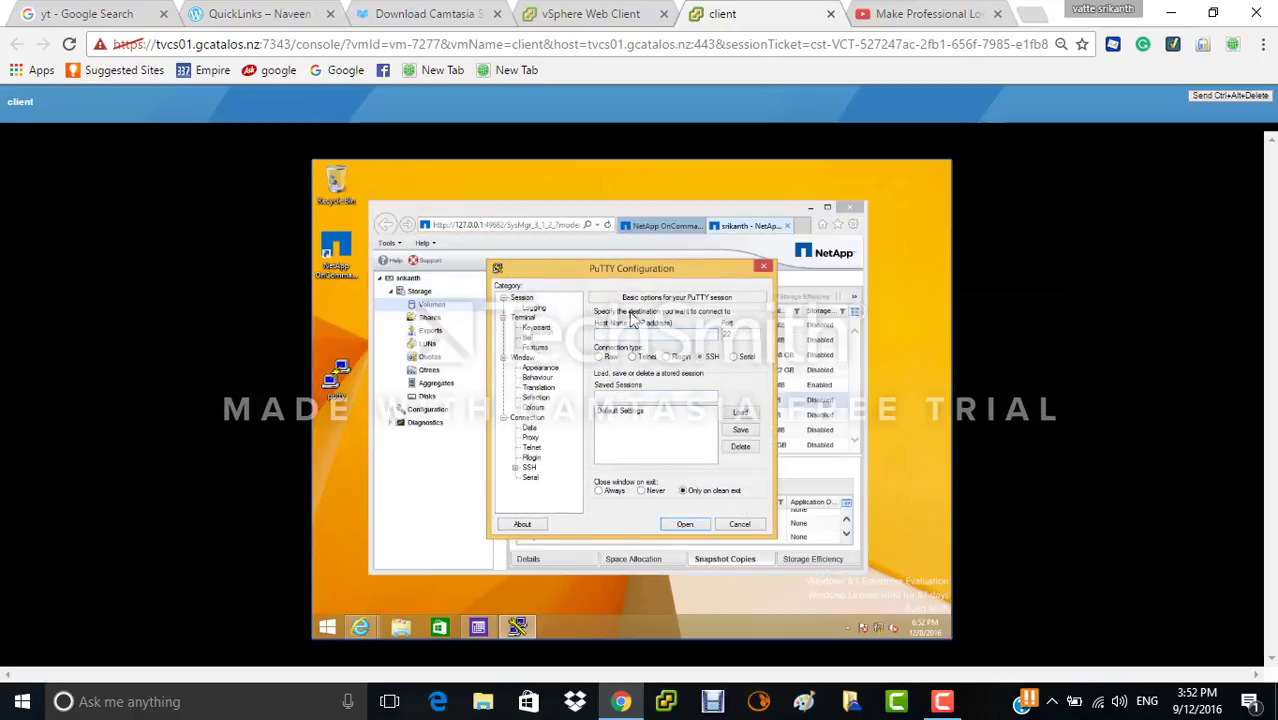
text(10.0.0.4)
key(Return)
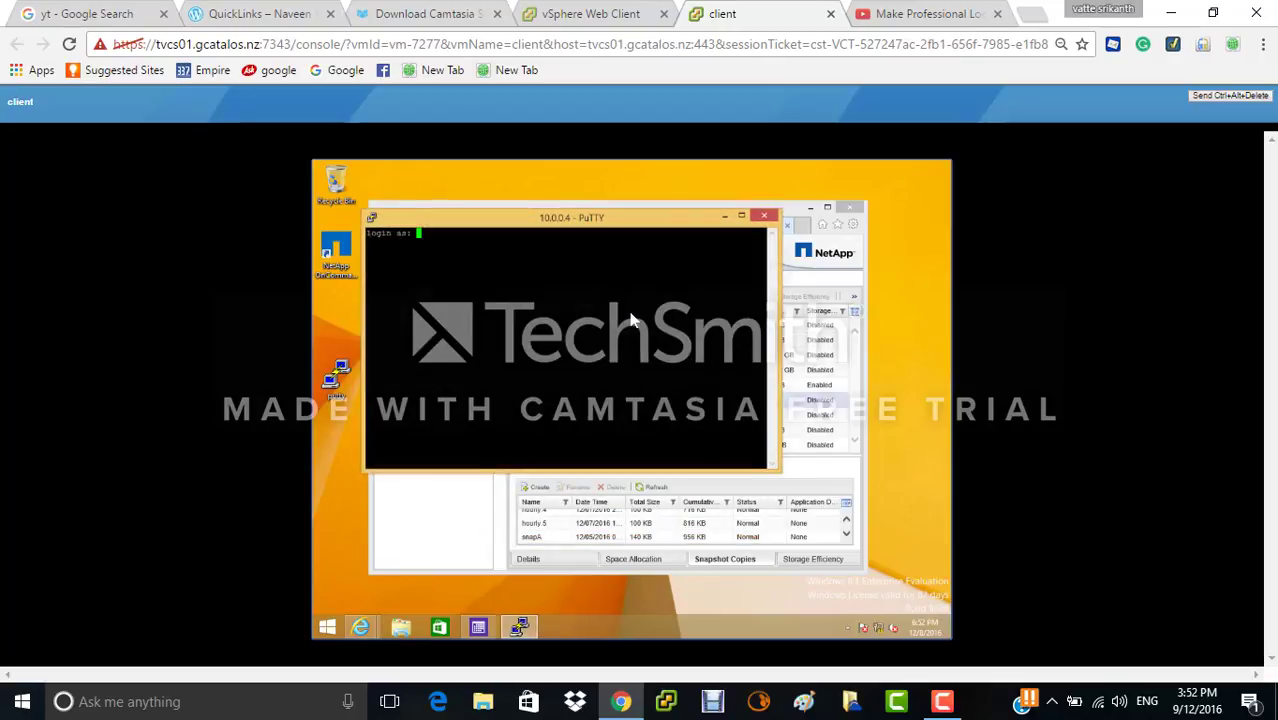
text(root)
key(Return)
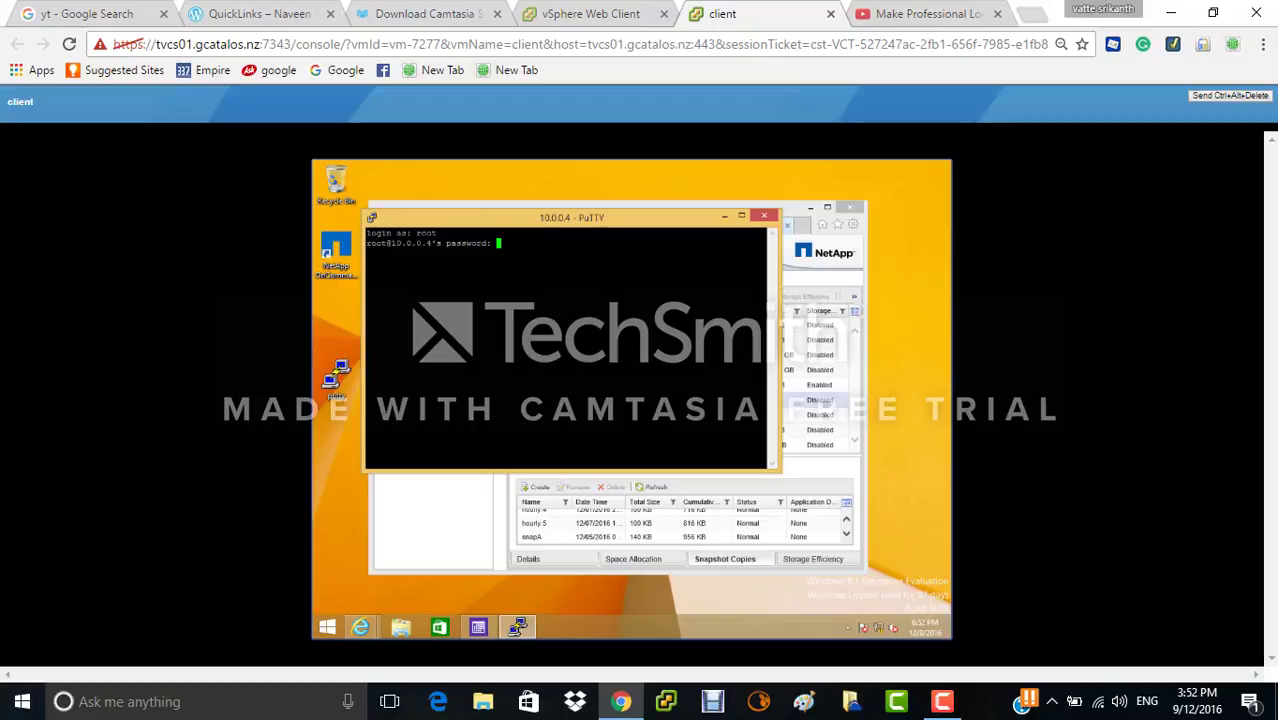
key(Return)
text(vol)
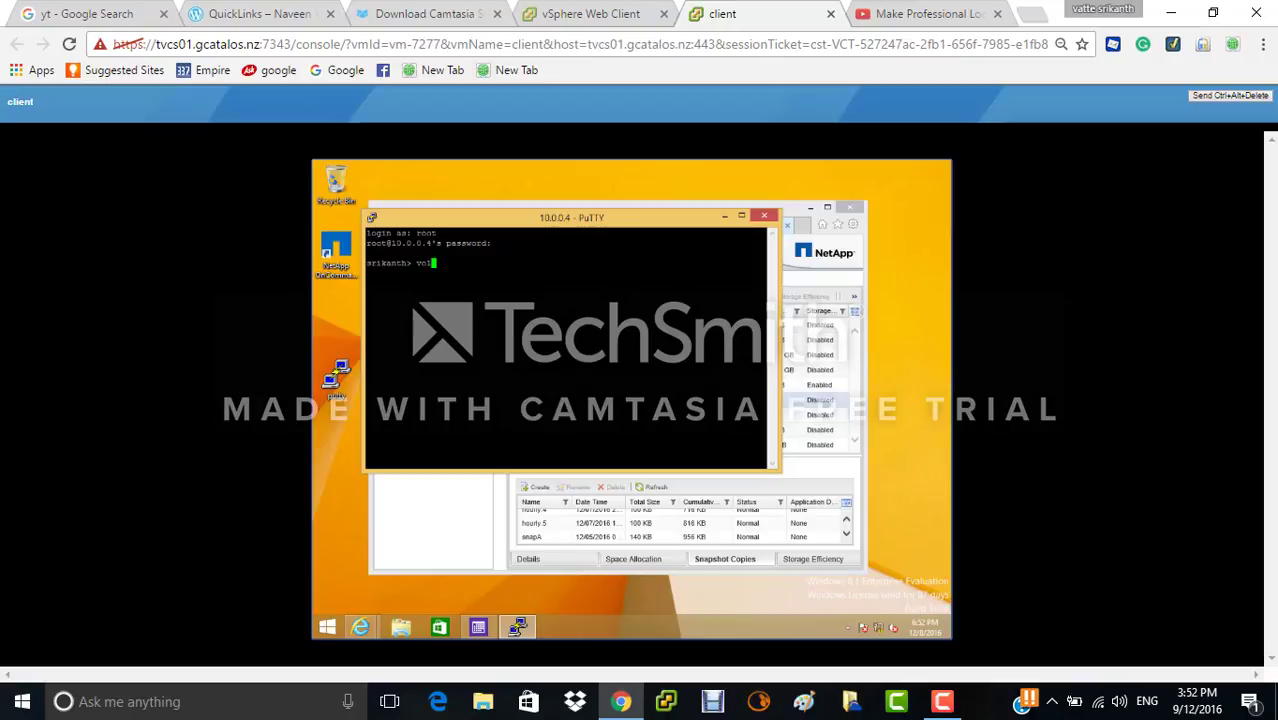
text(options filevol create _)
- Run 'vol options Filevol create_ucode on', which is rejected because Filevol doesn't exist
key(BackSpace)
key(BackSpace)
text(_ucode)
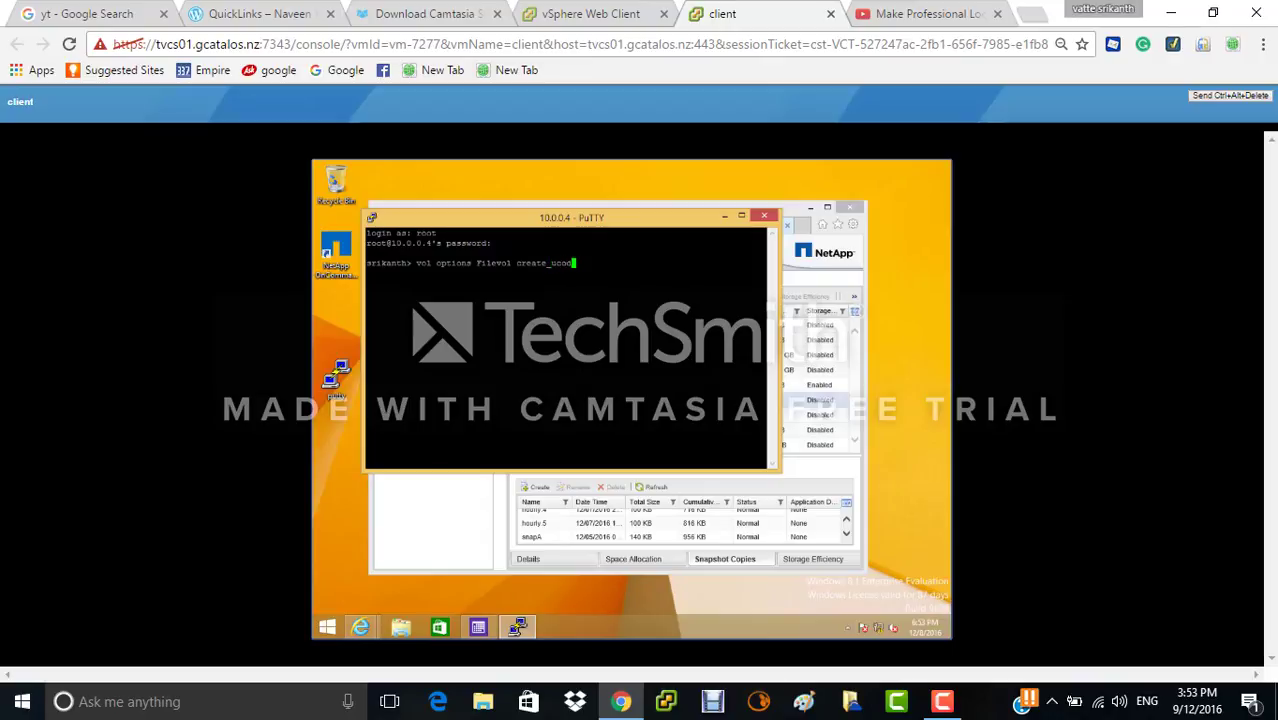
text( on)
key(Return)
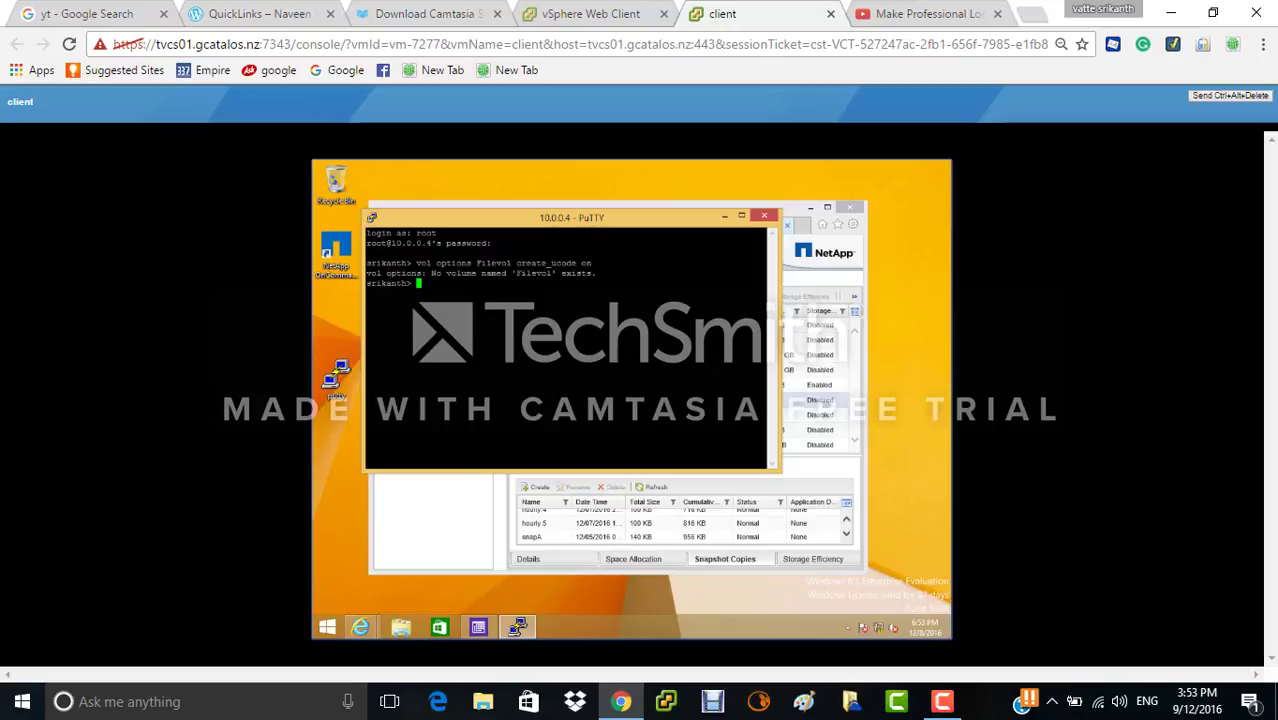
- Recall the previous command, change it to convert_ucode on, and run it; it is also rejected
text(vol op)
text(ons file vol cre)
key(BackSpace)
key(BackSpace)
key(BackSpace)
key(Up)
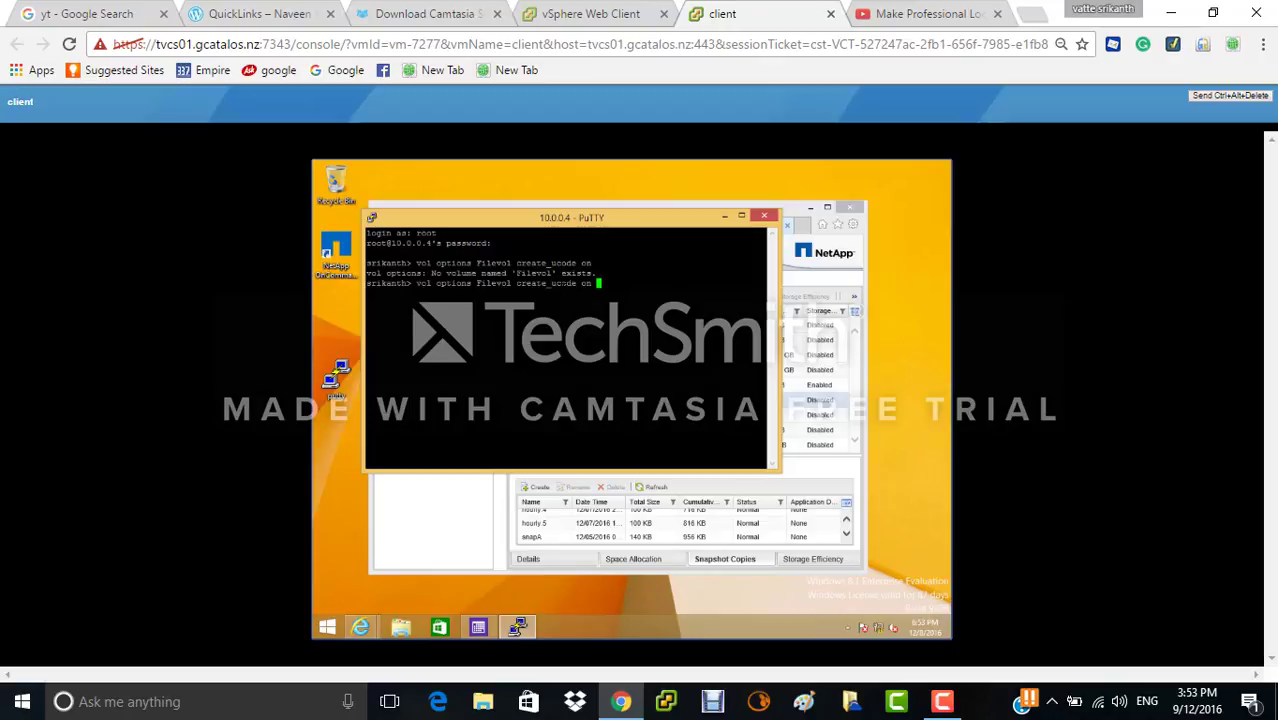
key(Left)
key(Left)
key(Left)
key(Left)
key(Left)
key(Left)
key(Left)
key(Left)
key(Left)
key(Left)
key(Left)
key(BackSpace)
key(BackSpace)
key(BackSpace)
key(BackSpace)
key(BackSpace)
text(onvert)
key(Return)
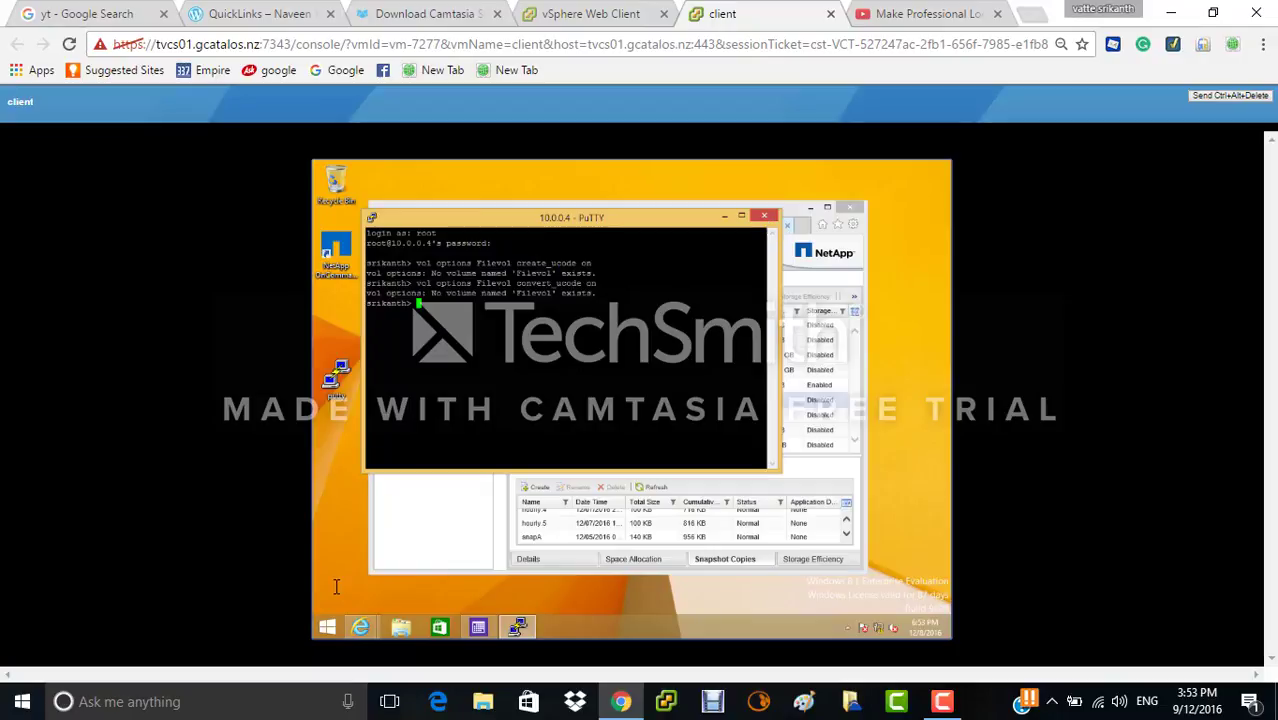
- Open \\10.0.0.4\C$ in File Explorer through the Run dialog
click(327, 628)
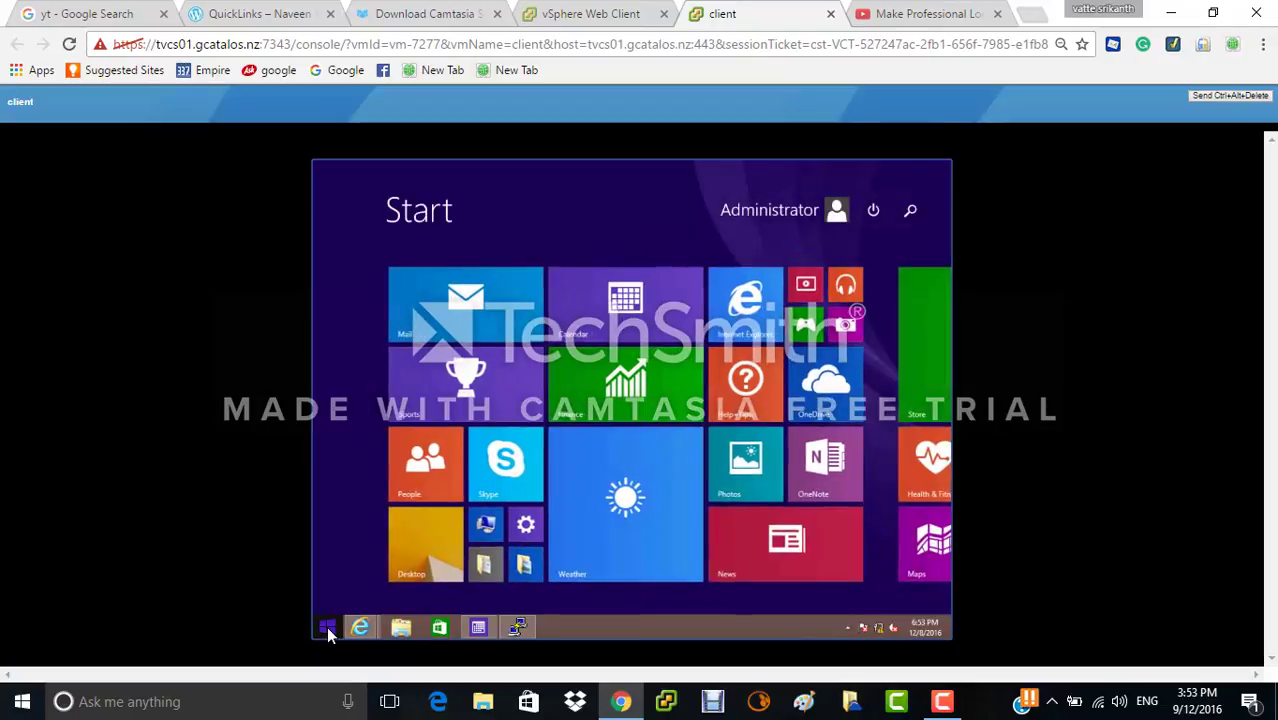
text(run)
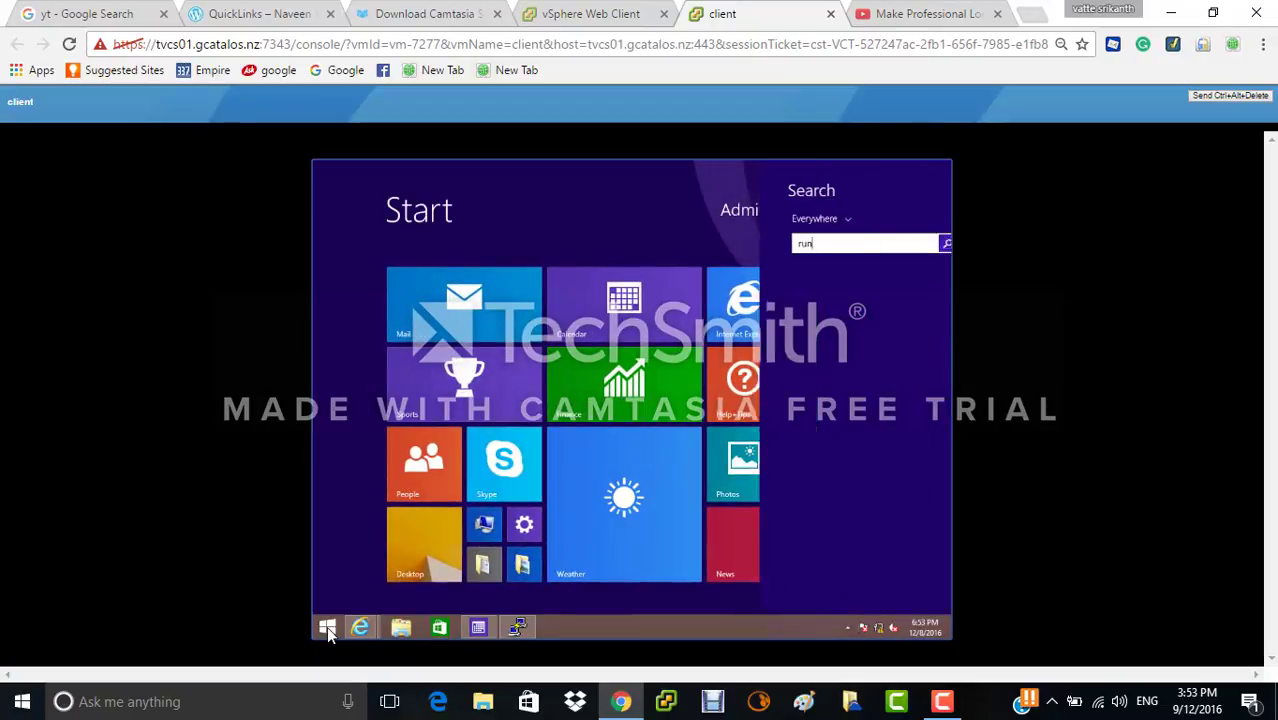
key(Return)
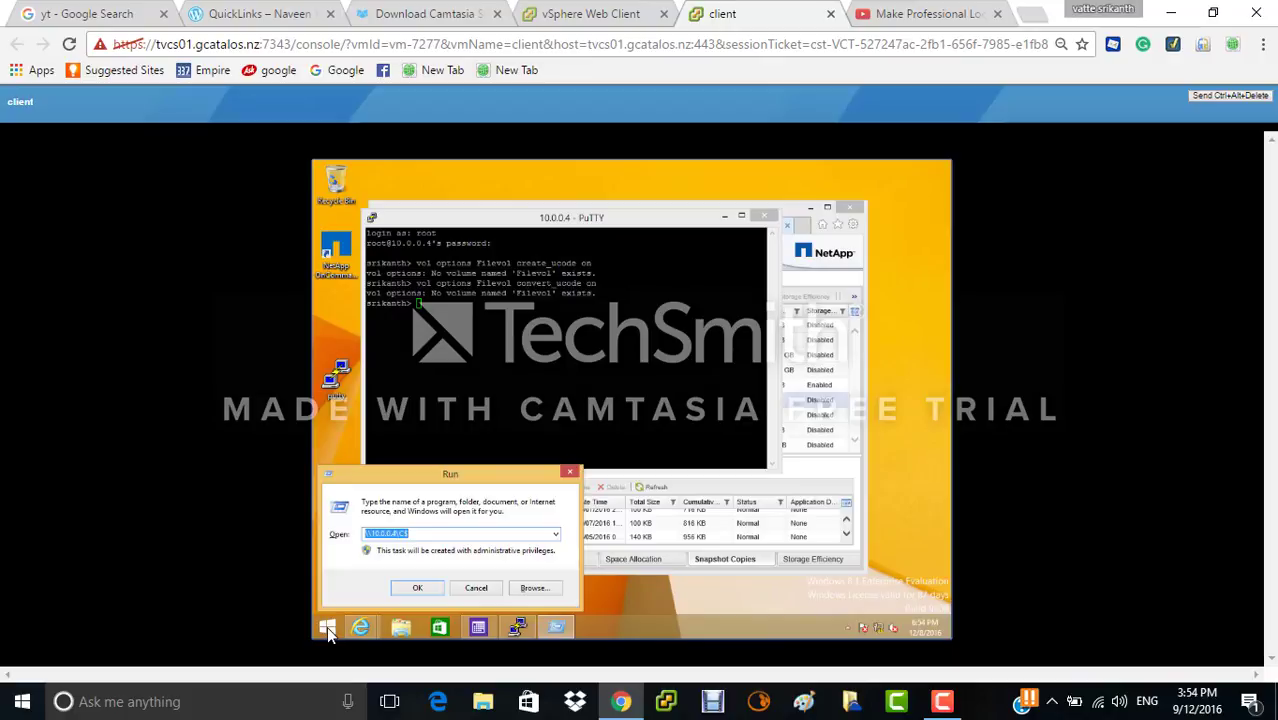
key(Return)
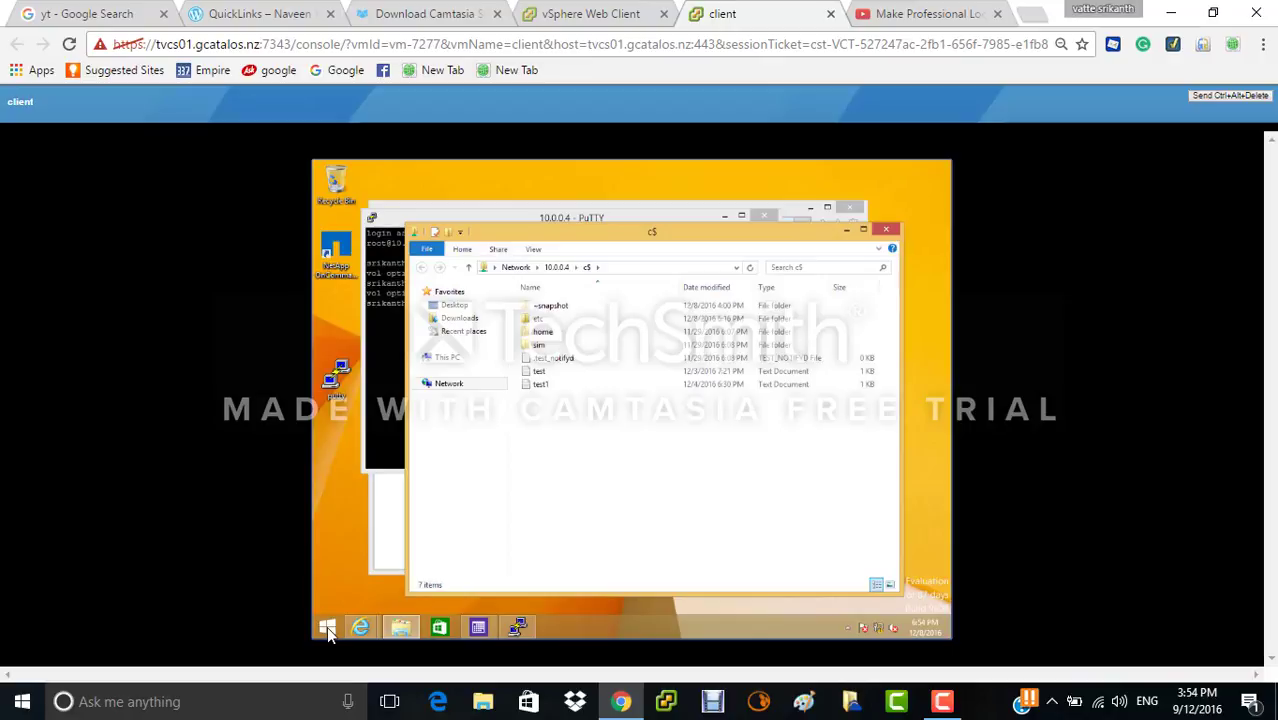
- Open the etc folder on the 10.0.0.4 c$ share
click(548, 320)
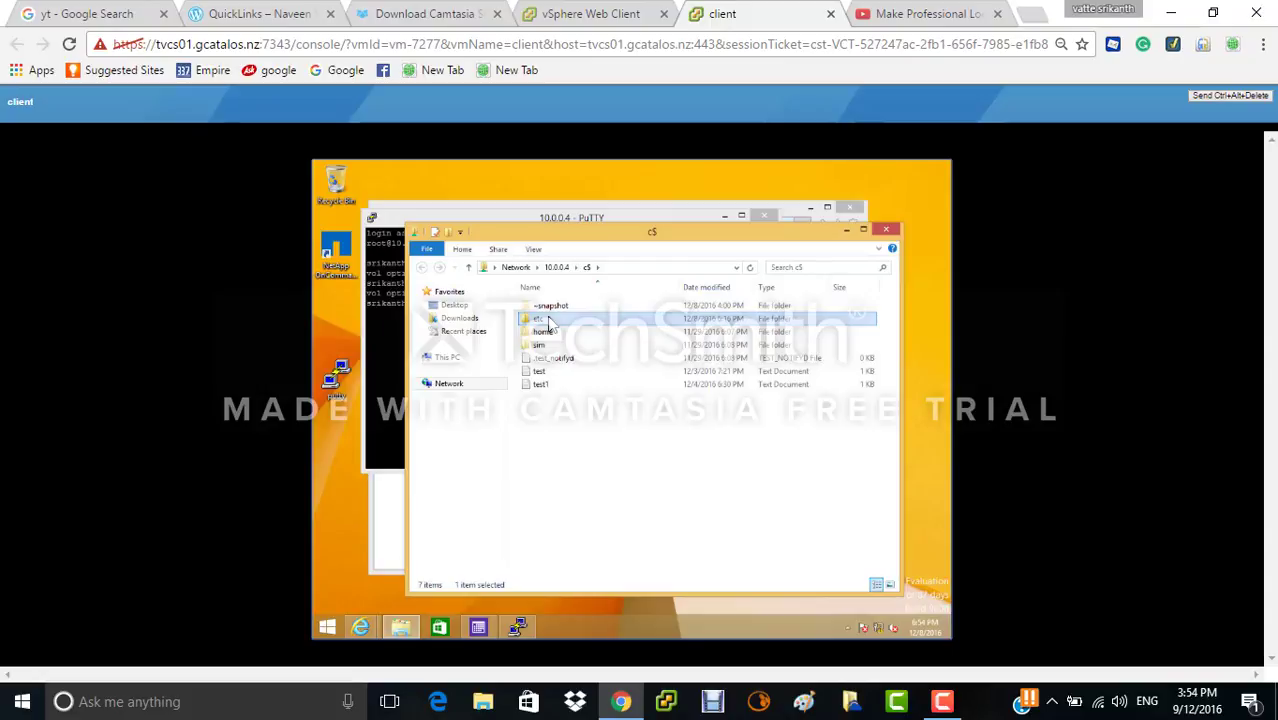
double_click(548, 320)
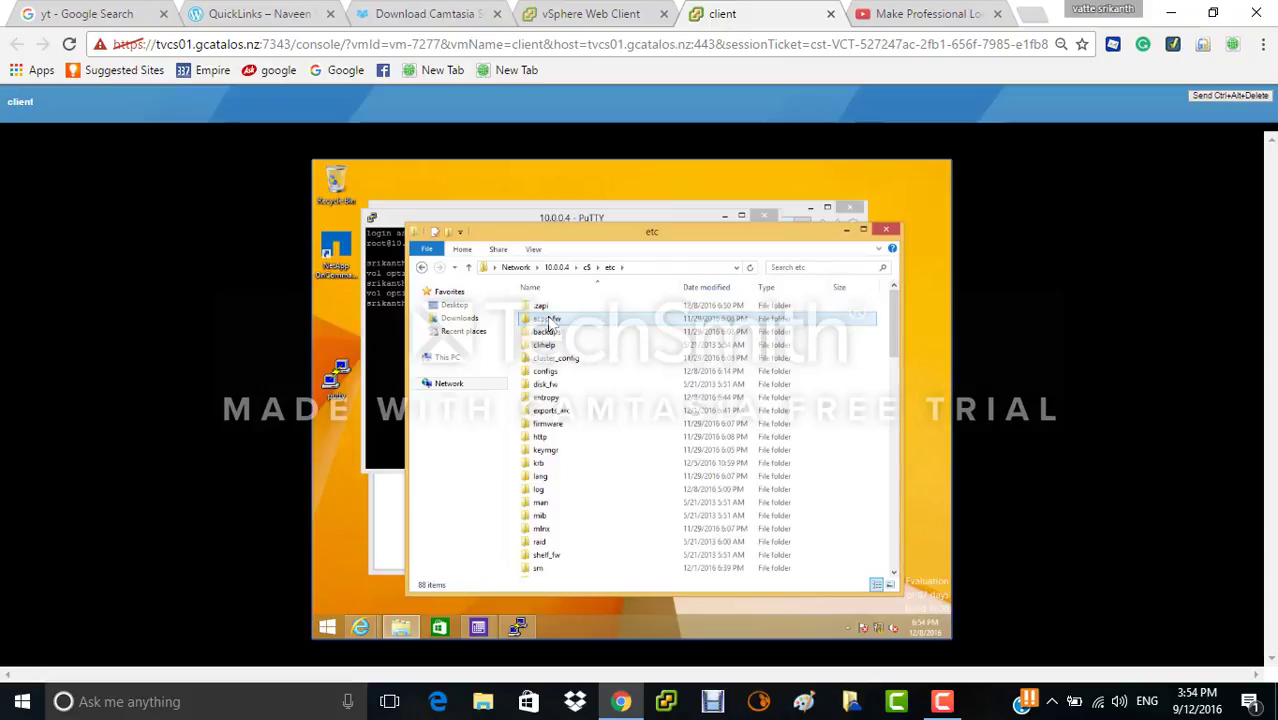
click(618, 344)
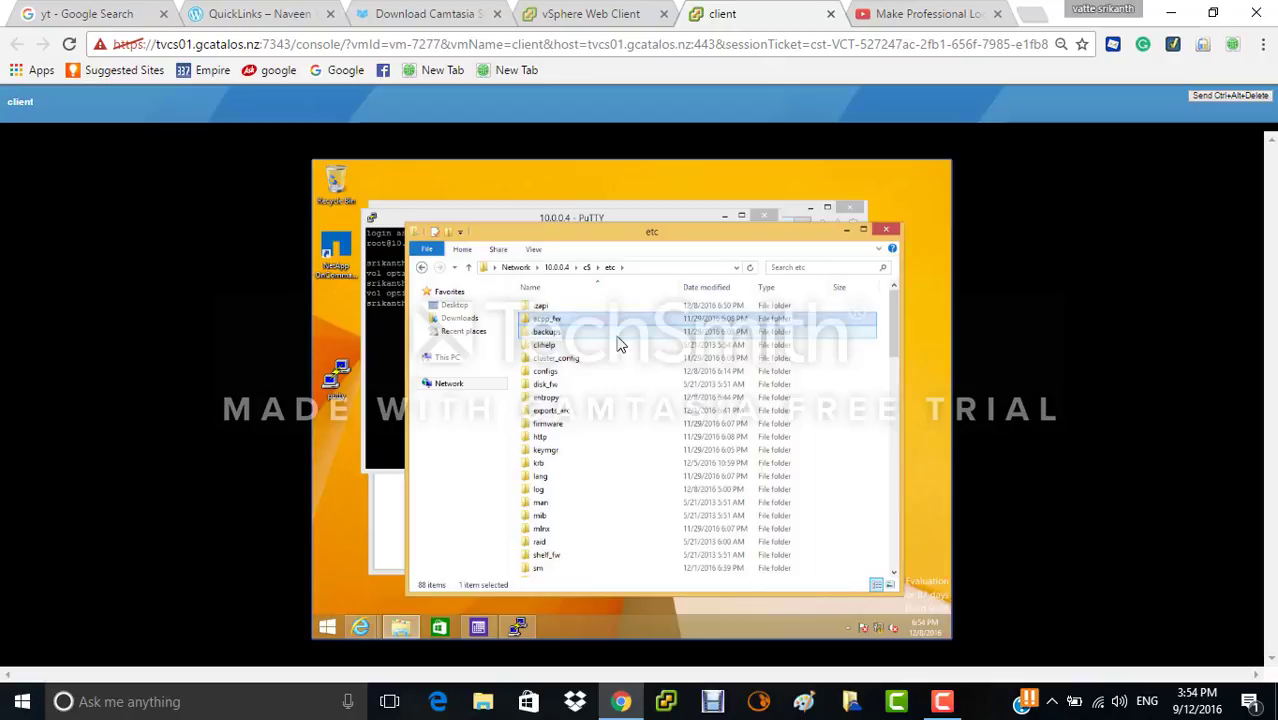
key(BackSpace)
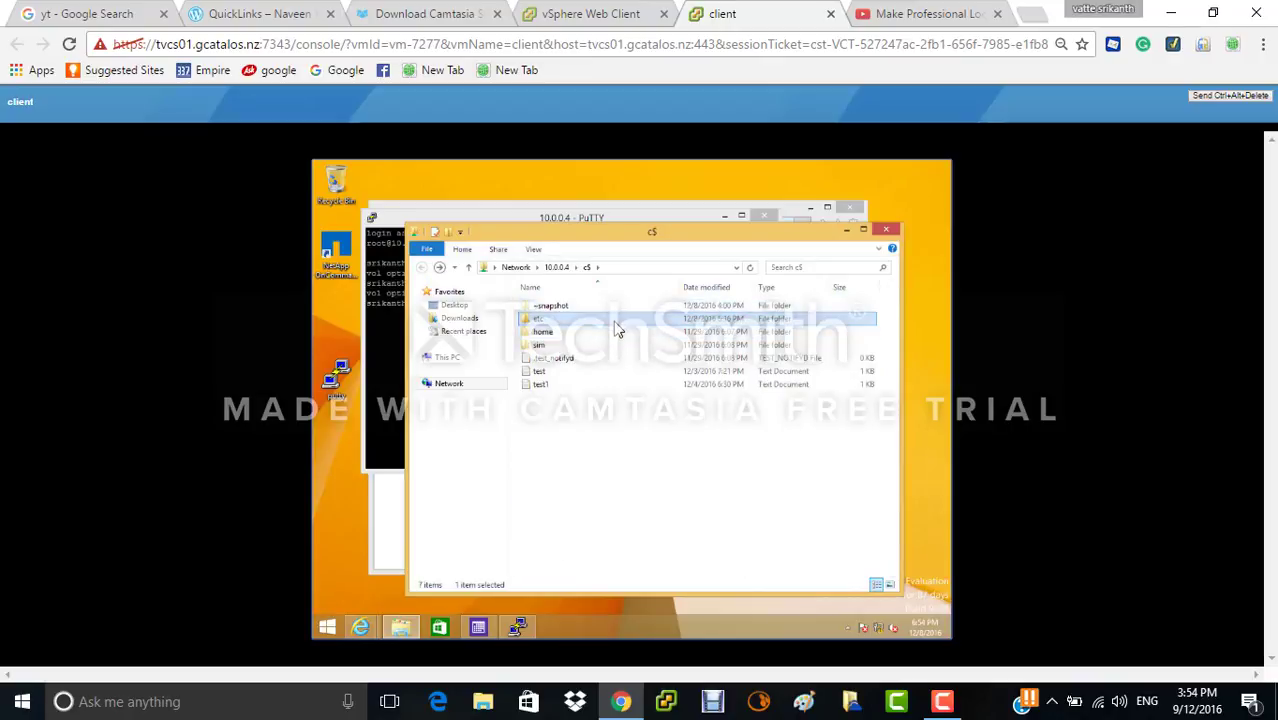
double_click(618, 330)
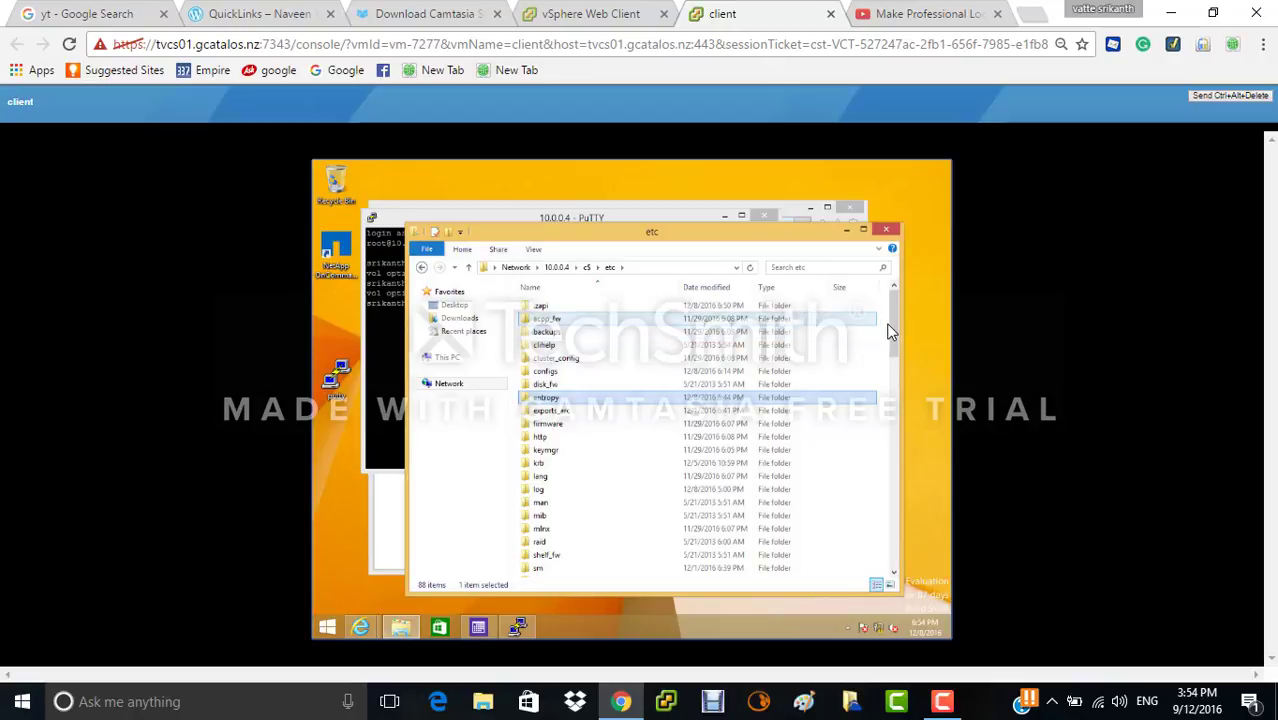
- Browse the etc file list to locate the exports files
drag(893, 322, 893, 360)
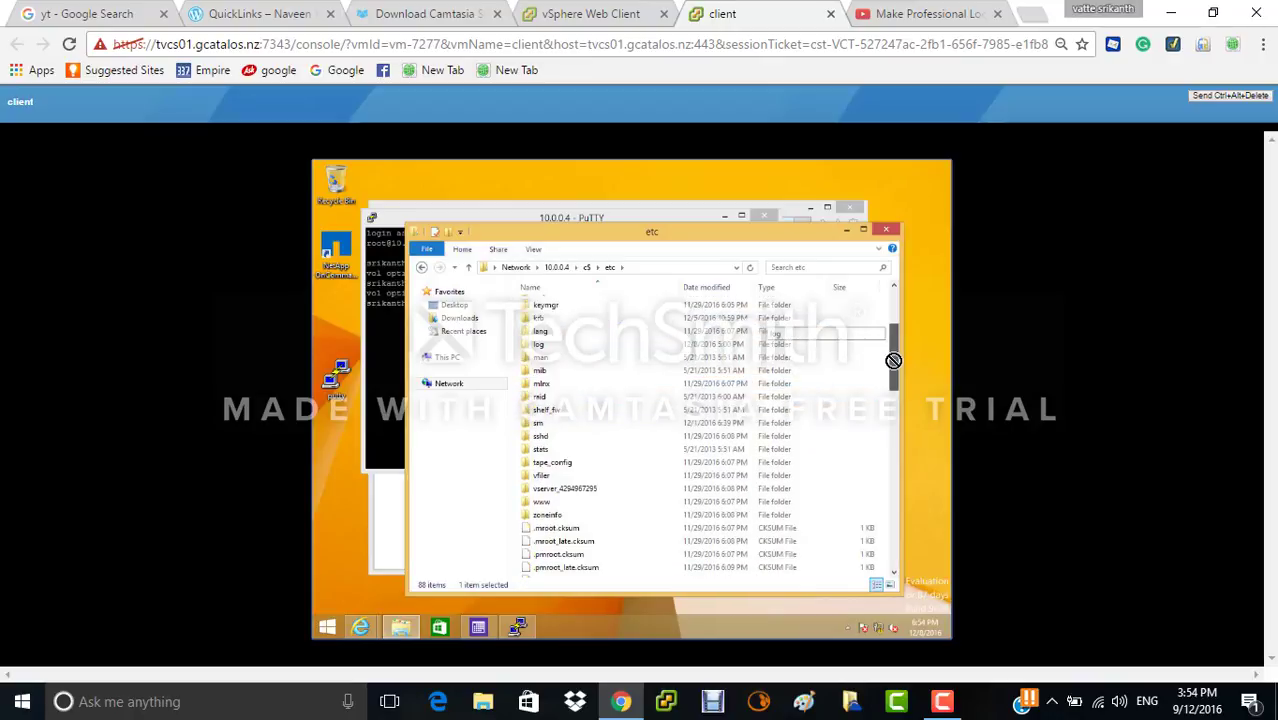
key(Down)
key(Down)
key(Down)
key(Down)
key(Down)
key(Down)
key(Down)
key(Down)
key(Down)
key(Down)
key(Down)
key(Down)
key(Down)
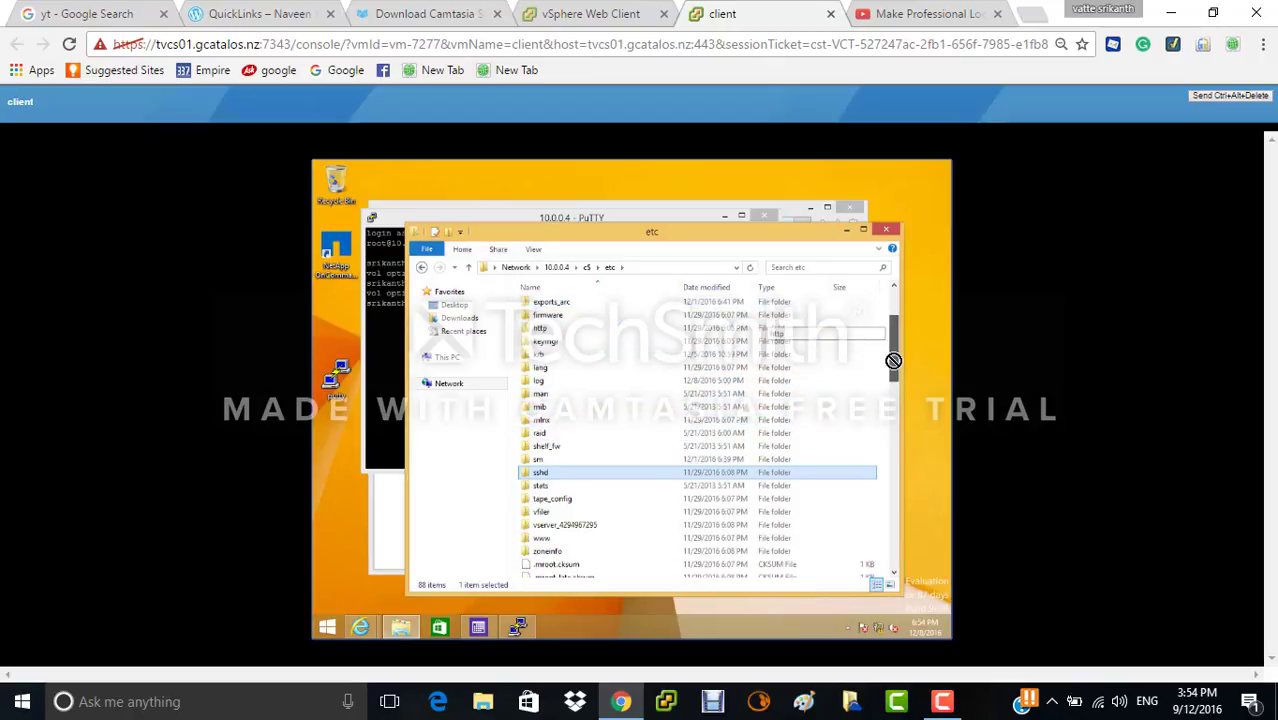
key(Down)
key(Down)
key(Down)
key(Down)
key(Down)
key(Down)
key(Down)
key(Down)
key(Down)
key(Down)
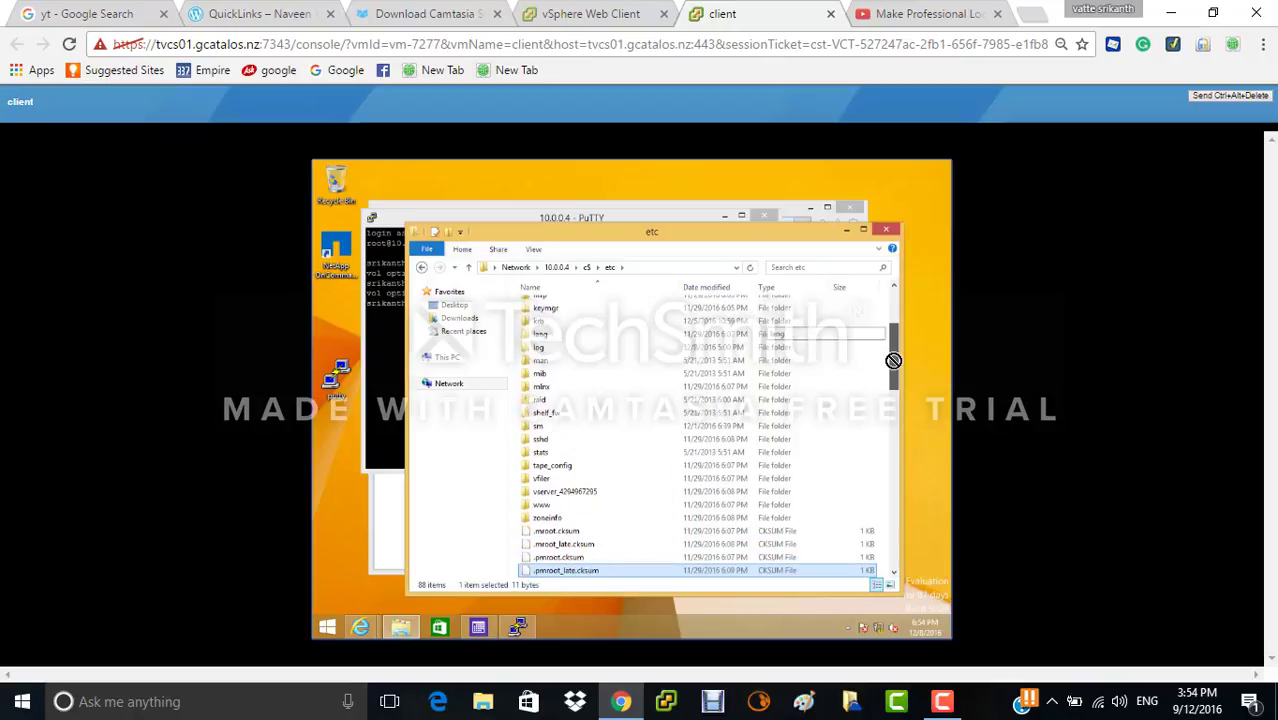
key(Down)
key(Down)
key(Down)
key(Down)
key(Down)
key(Down)
key(Down)
key(Down)
key(Down)
key(Down)
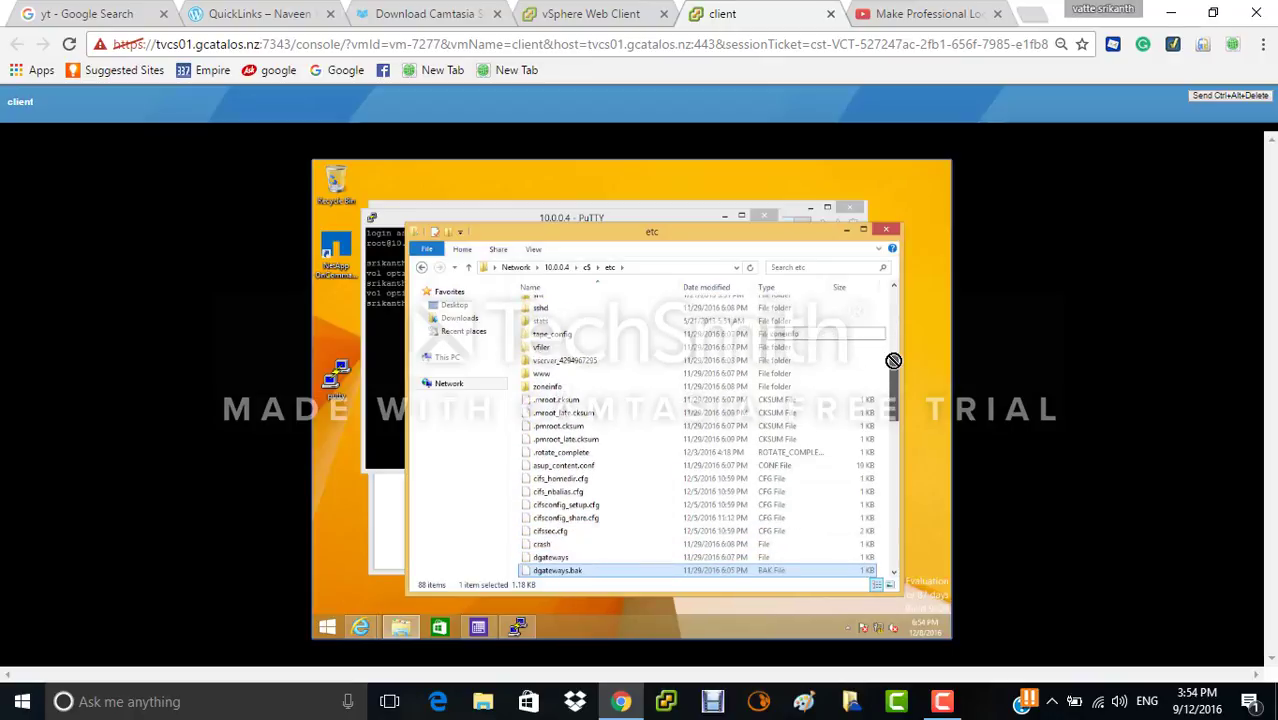
key(Down)
key(Down)
key(Down)
key(Down)
key(Down)
key(Down)
key(Down)
key(Down)
key(Up)
key(Up)
key(Up)
key(Up)
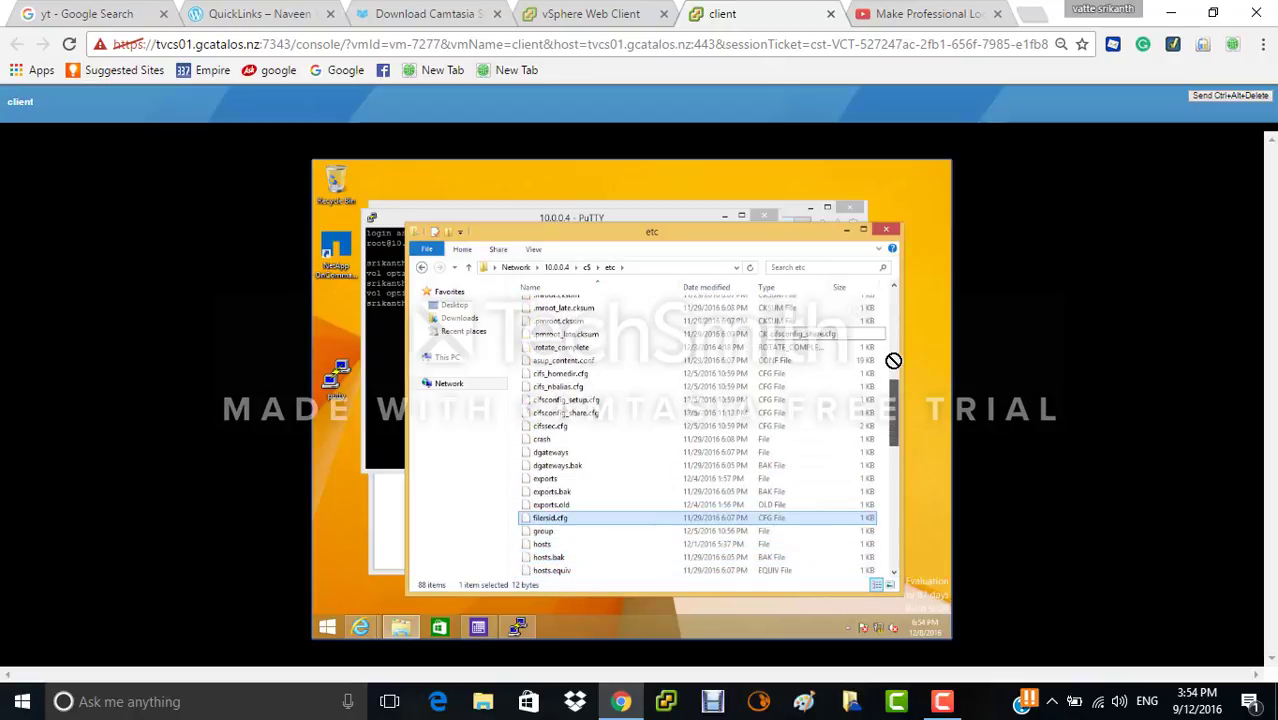
key(Up)
key(Up)
key(Up)
scroll(765, 345, up, 4)
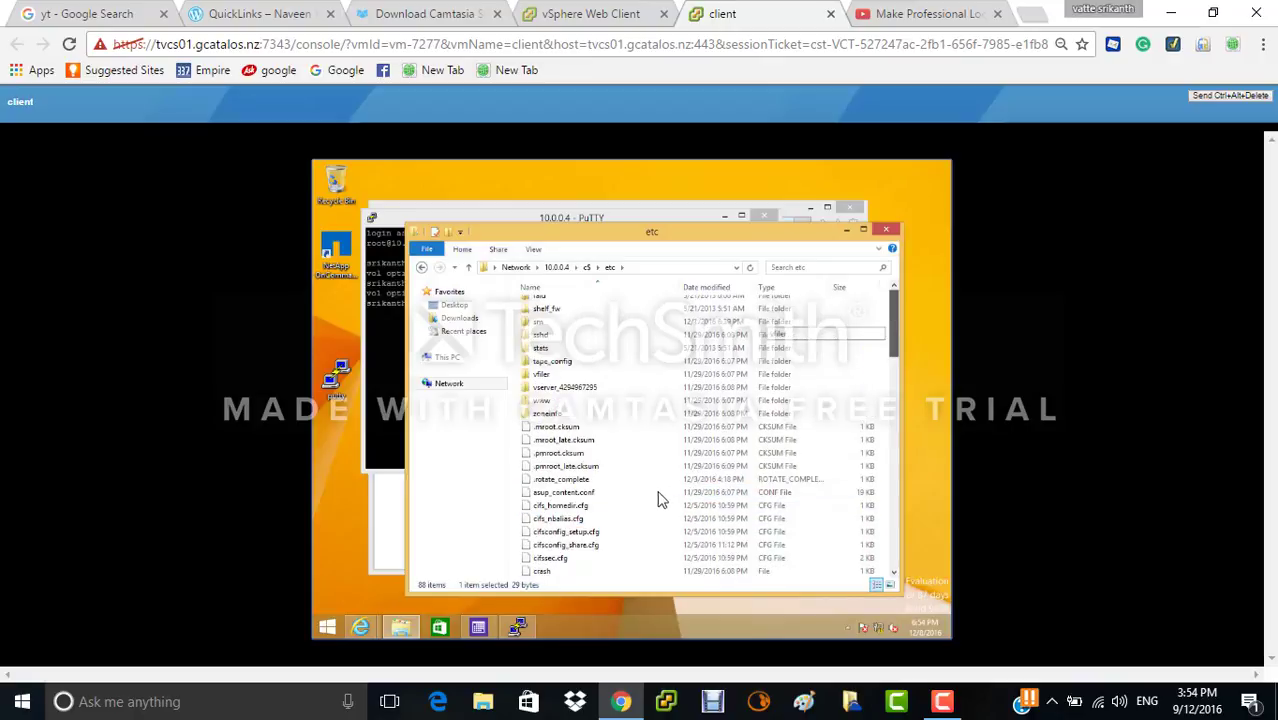
scroll(658, 500, up, 6)
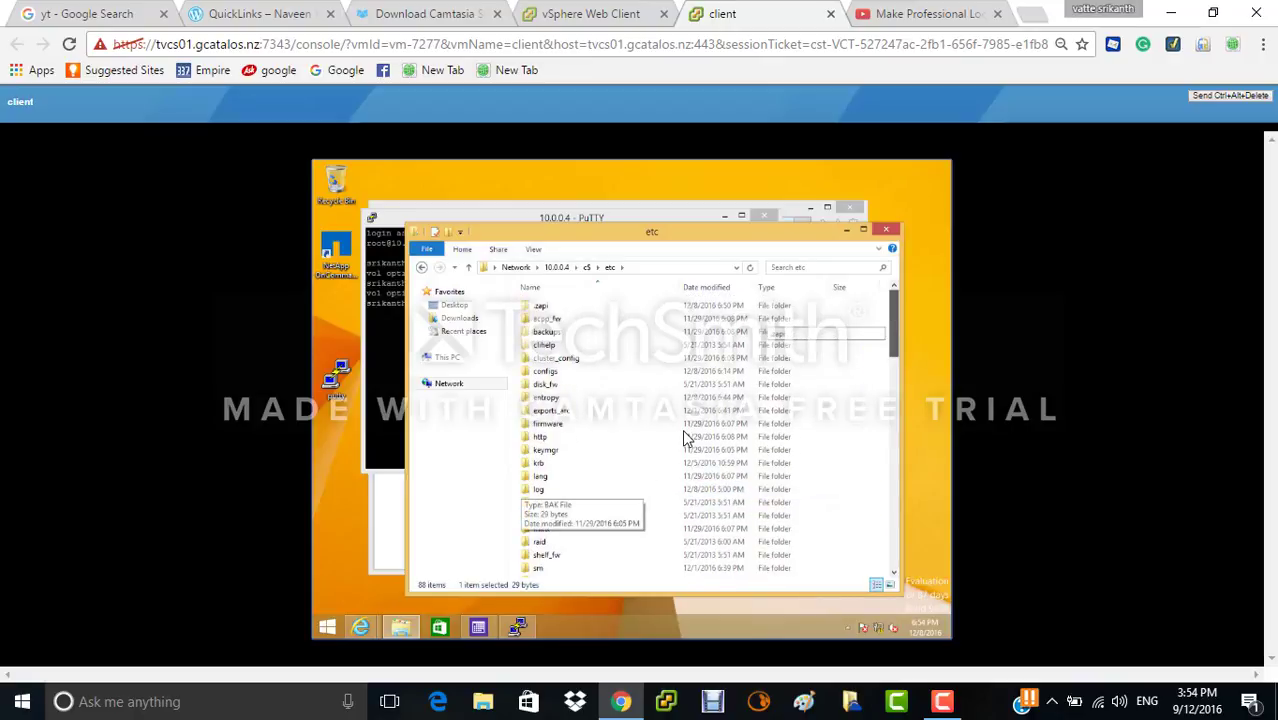
key(Down)
key(Down)
key(Down)
key(Down)
key(Down)
key(Down)
key(Down)
key(Down)
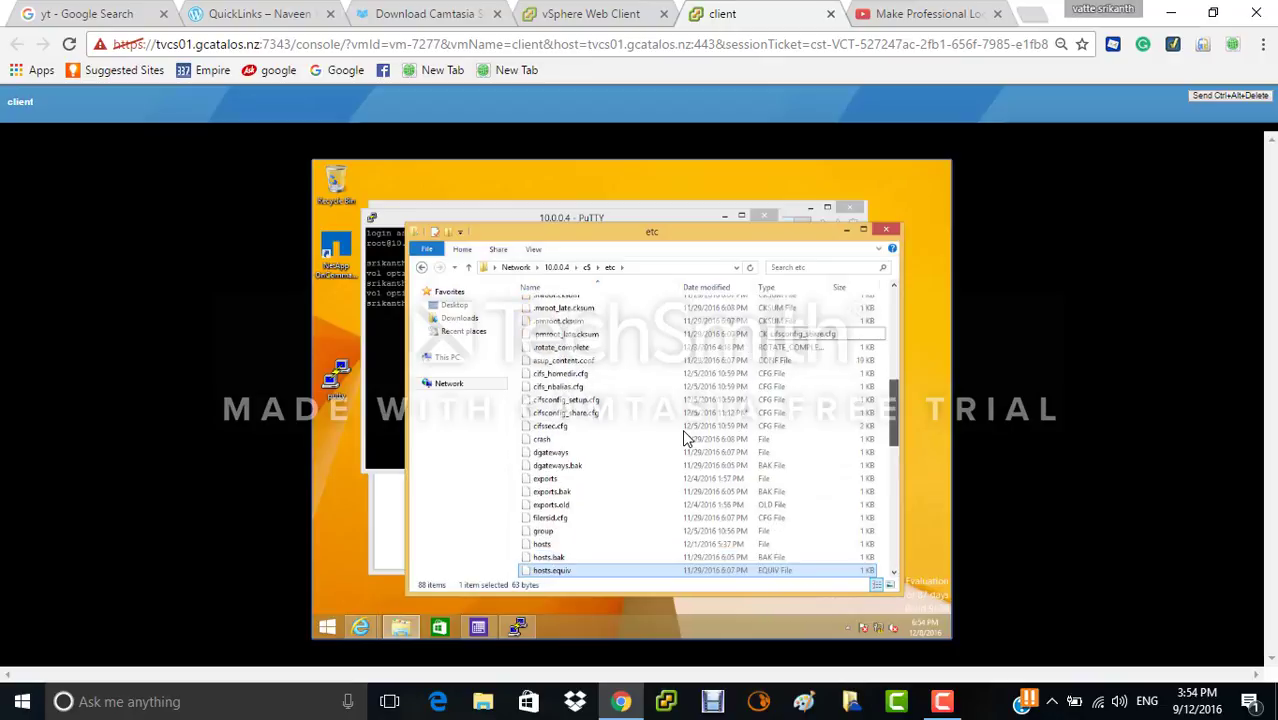
key(Up)
key(Up)
key(Up)
key(Up)
key(Up)
key(Up)
key(Up)
key(Up)
key(Up)
key(Up)
key(Up)
key(Up)
key(Up)
key(Up)
key(Up)
key(Up)
key(Up)
key(Up)
key(Up)
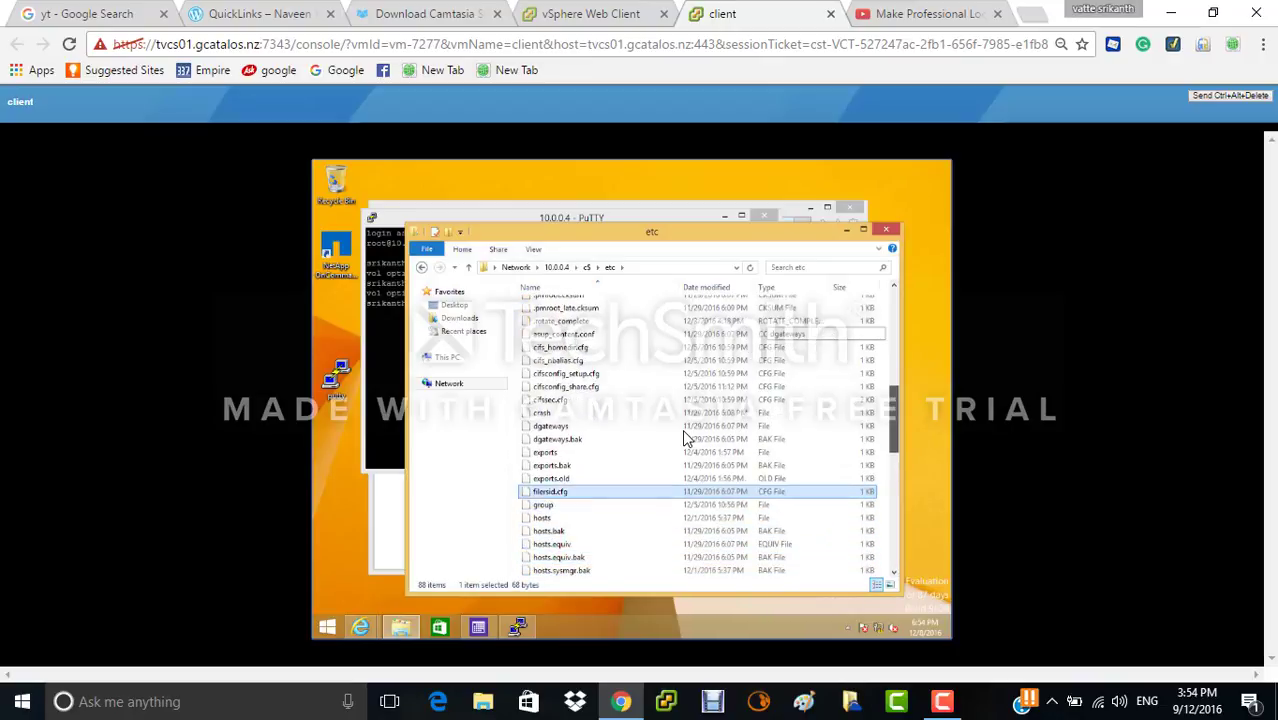
key(Down)
key(Down)
key(Down)
key(Down)
key(Down)
key(Down)
key(Down)
key(Down)
key(Down)
key(Down)
key(Down)
key(Down)
key(Down)
key(Down)
key(Down)
key(Down)
key(Down)
key(Down)
key(Down)
key(Down)
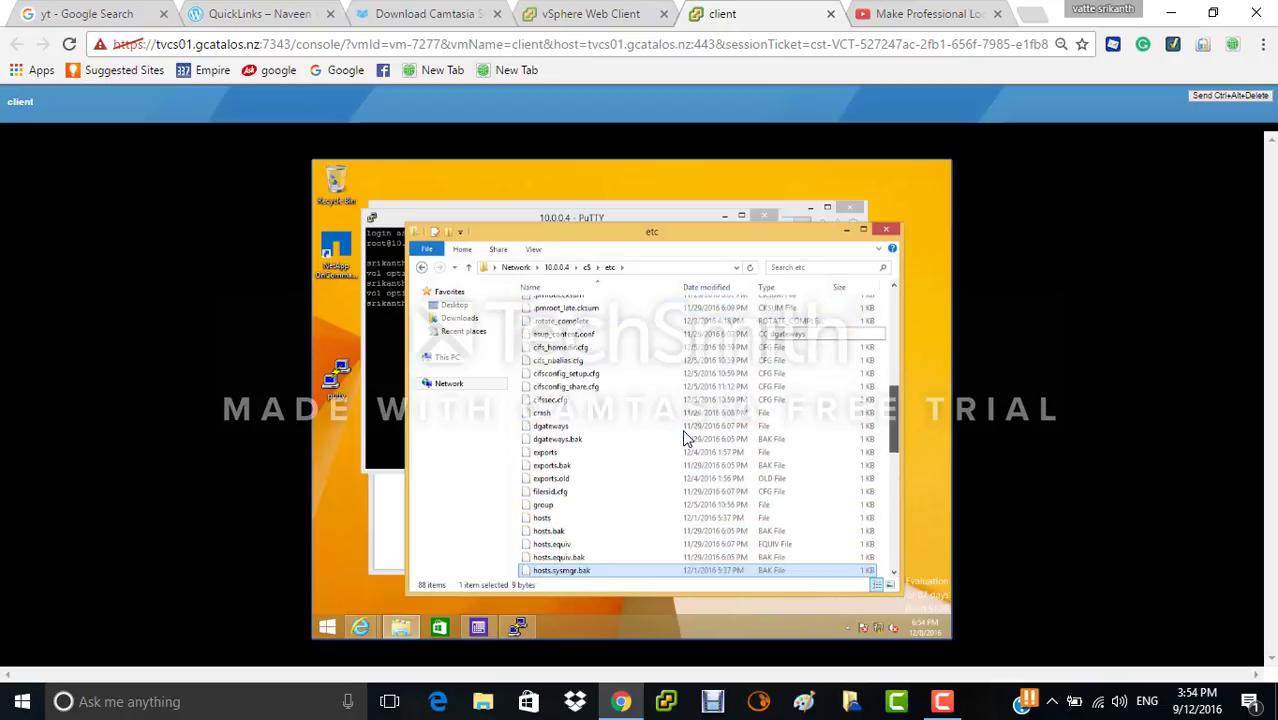
key(Down)
key(Down)
key(Up)
key(Up)
key(Up)
key(Up)
key(Up)
key(Up)
key(Up)
key(Up)
key(Up)
key(Up)
key(Up)
key(Up)
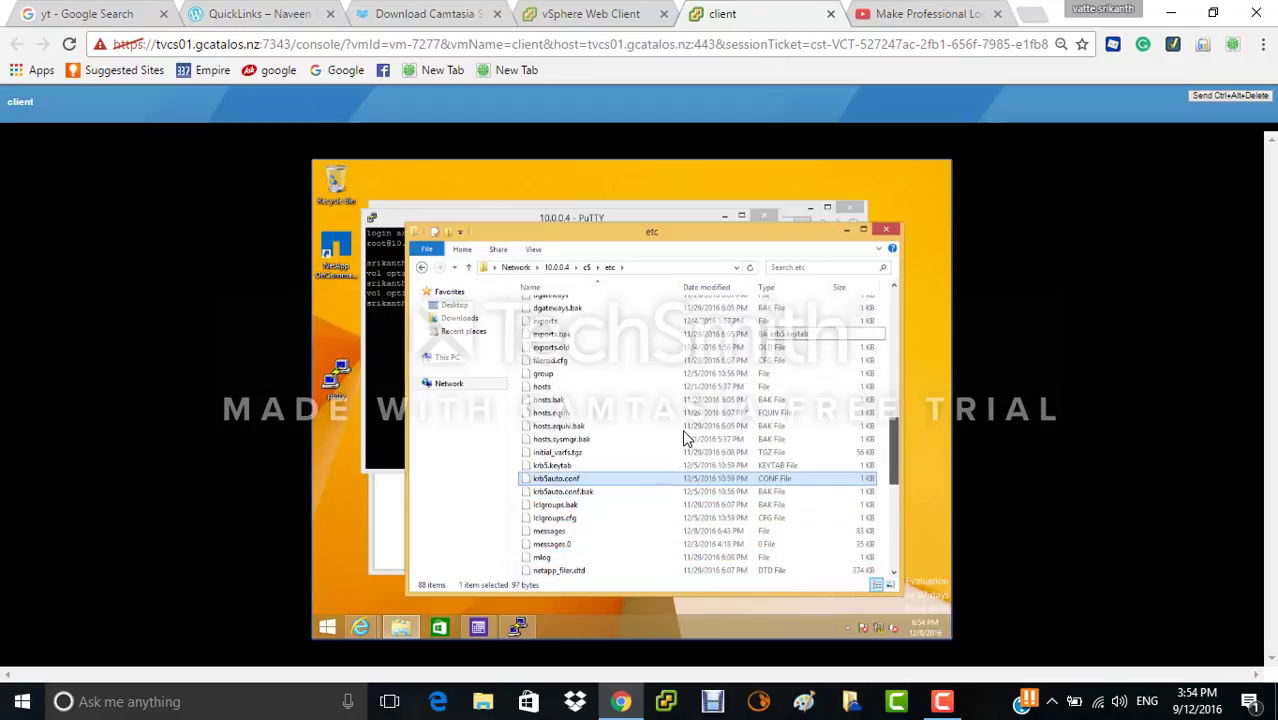
key(Up)
key(Up)
key(Up)
key(Up)
key(Up)
key(Up)
key(Up)
key(Up)
key(Up)
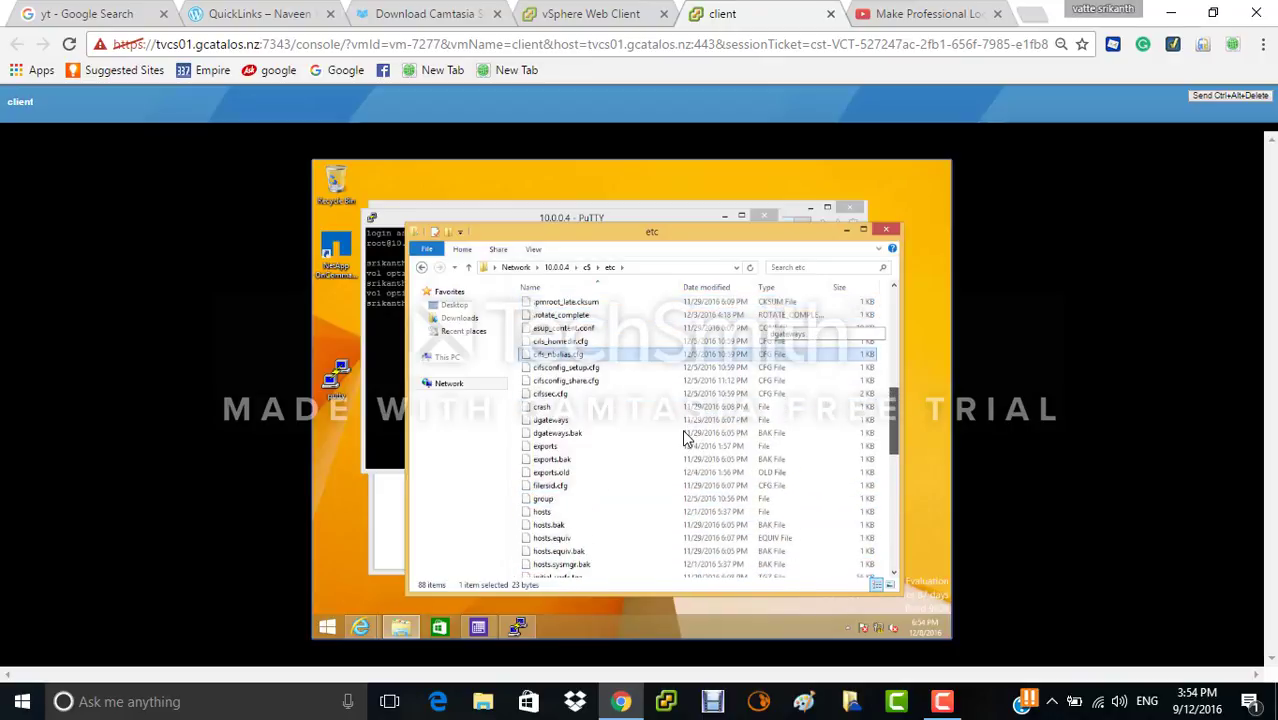
- Permanently delete exports.bak from etc, leaving 87 items, and return to the c$ share
key(Down)
key(Down)
key(Down)
key(Down)
key(Down)
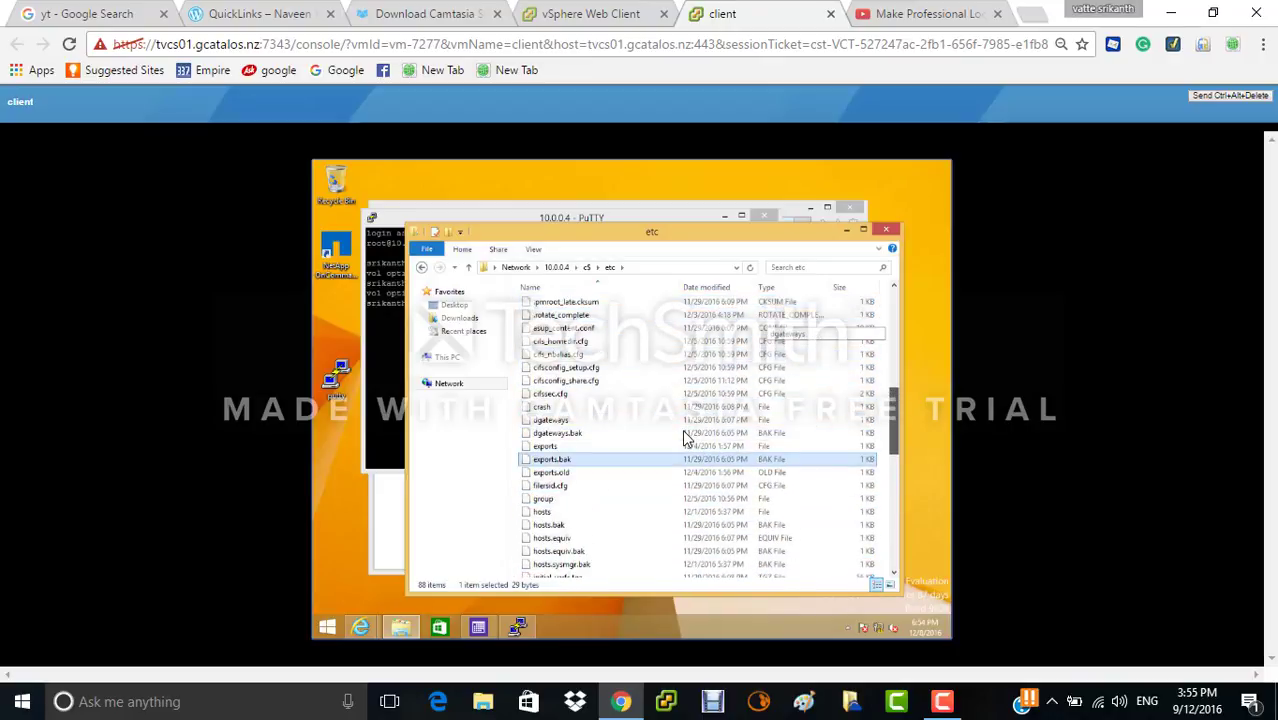
right_click(588, 466)
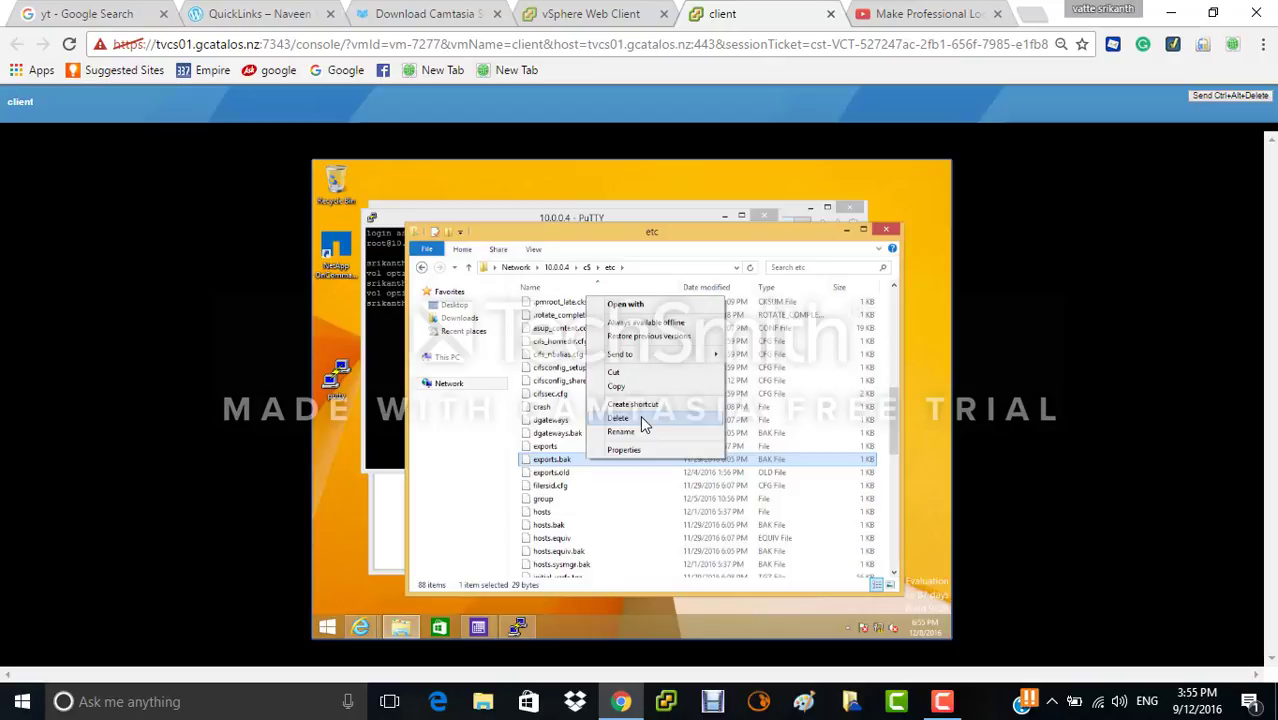
click(641, 418)
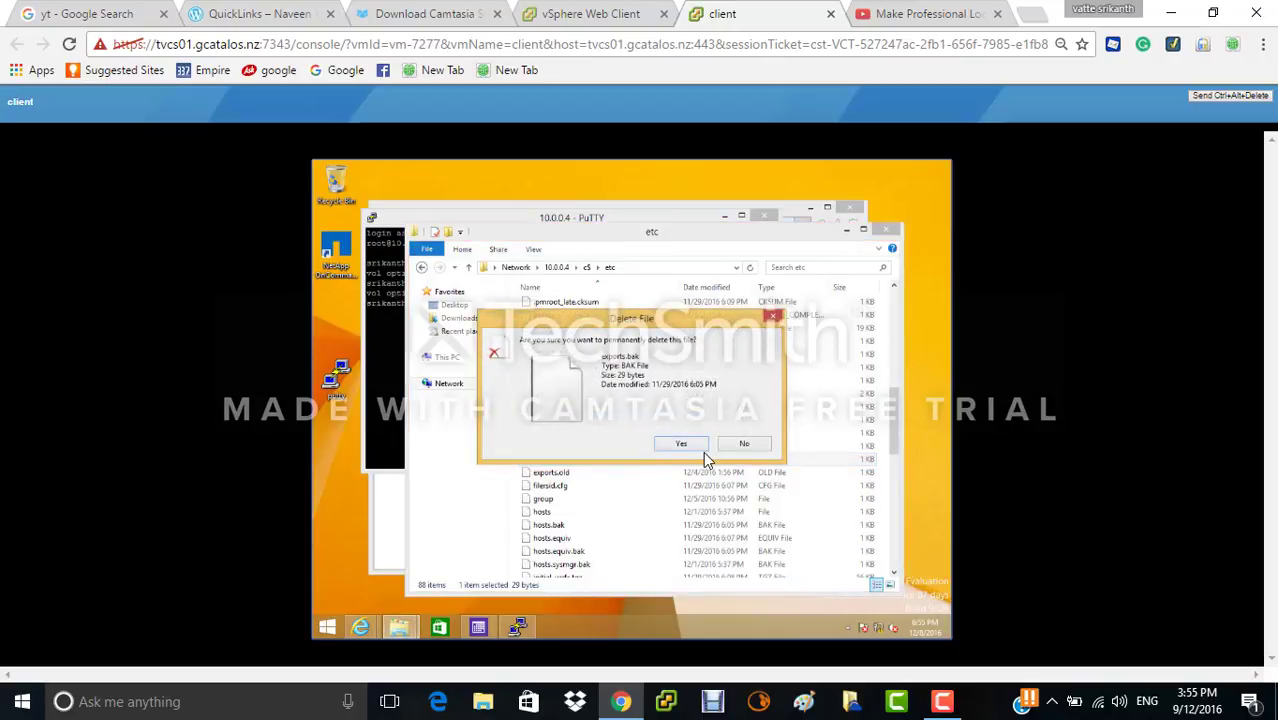
click(684, 445)
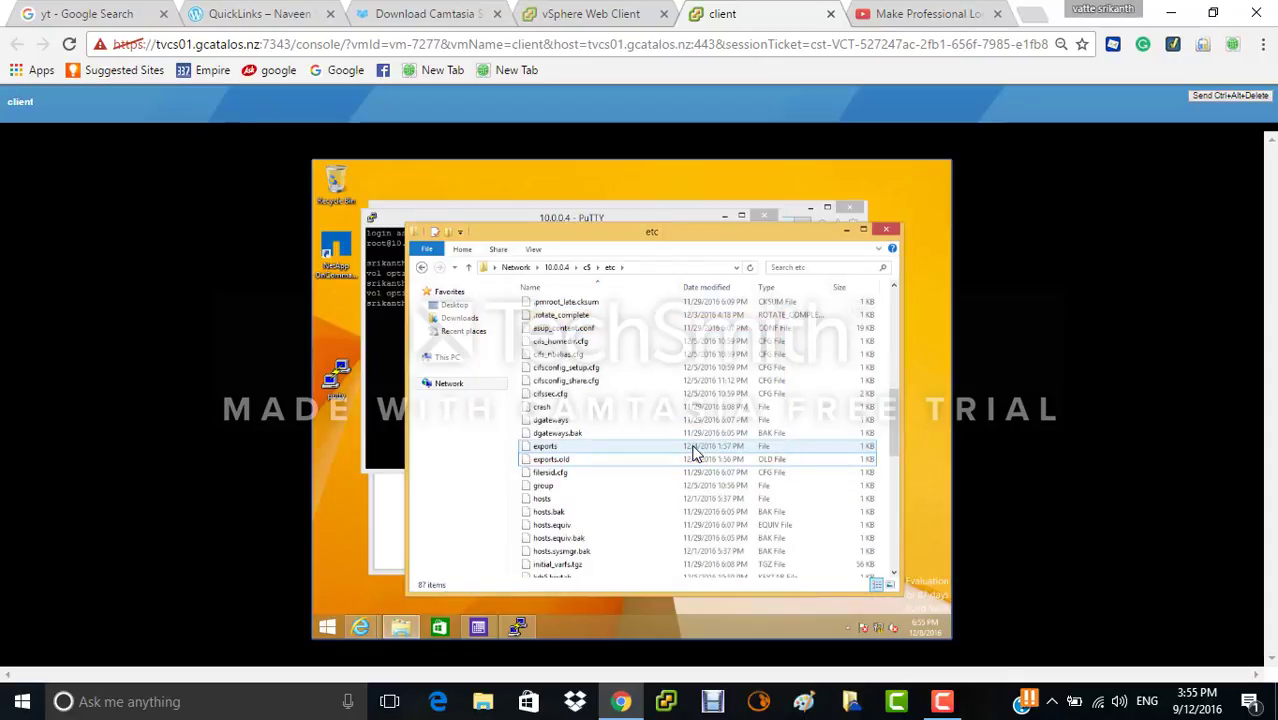
click(422, 268)
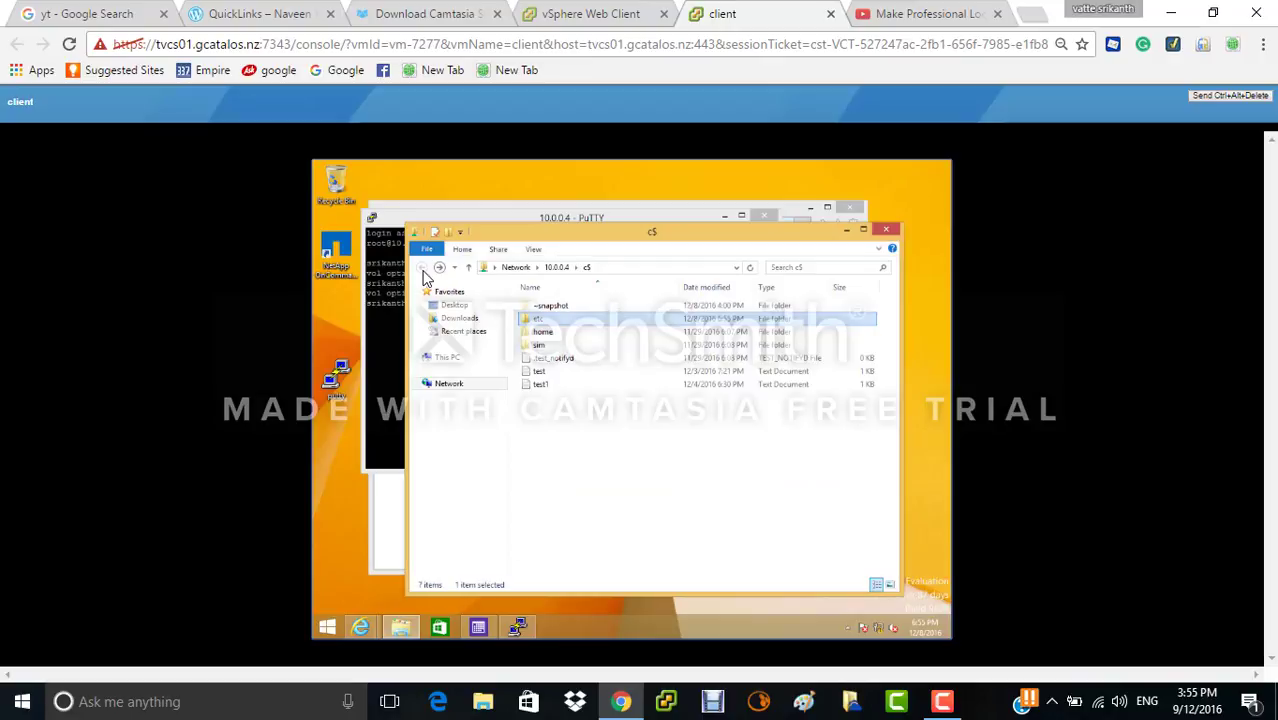
- Open the ~snapshot\snapA\etc folder on the c$ share
click(599, 307)
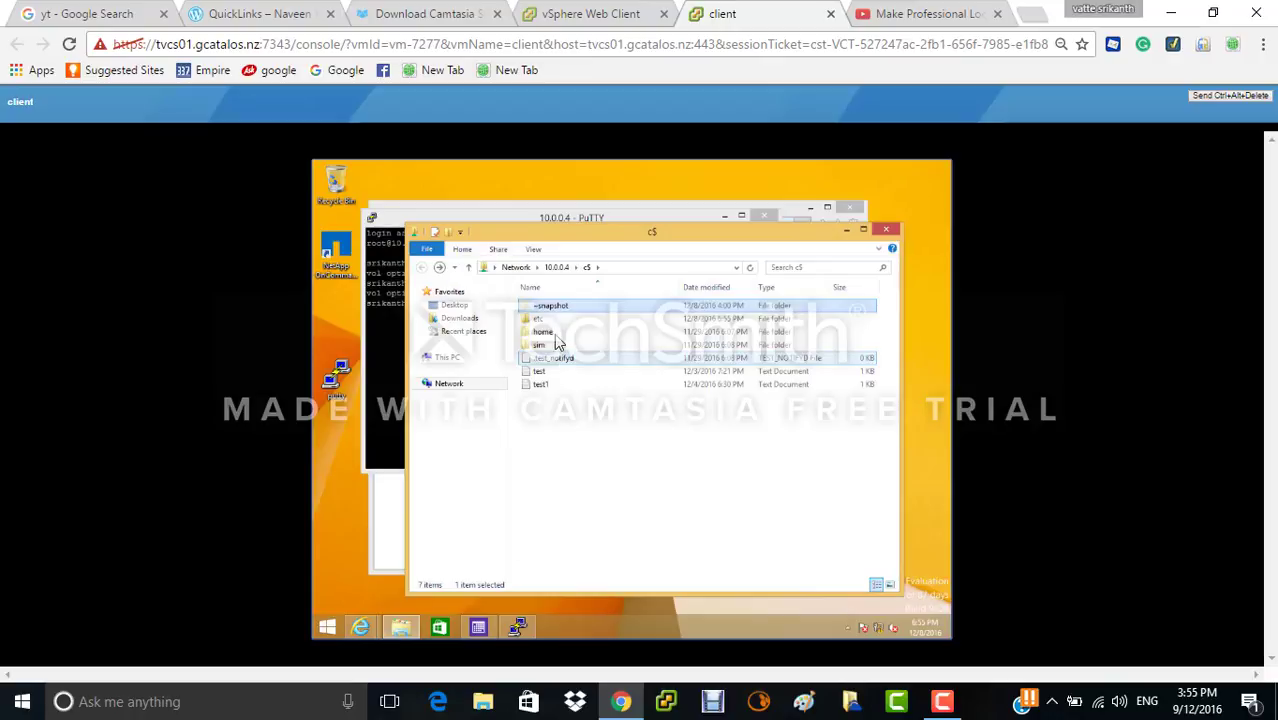
click(441, 268)
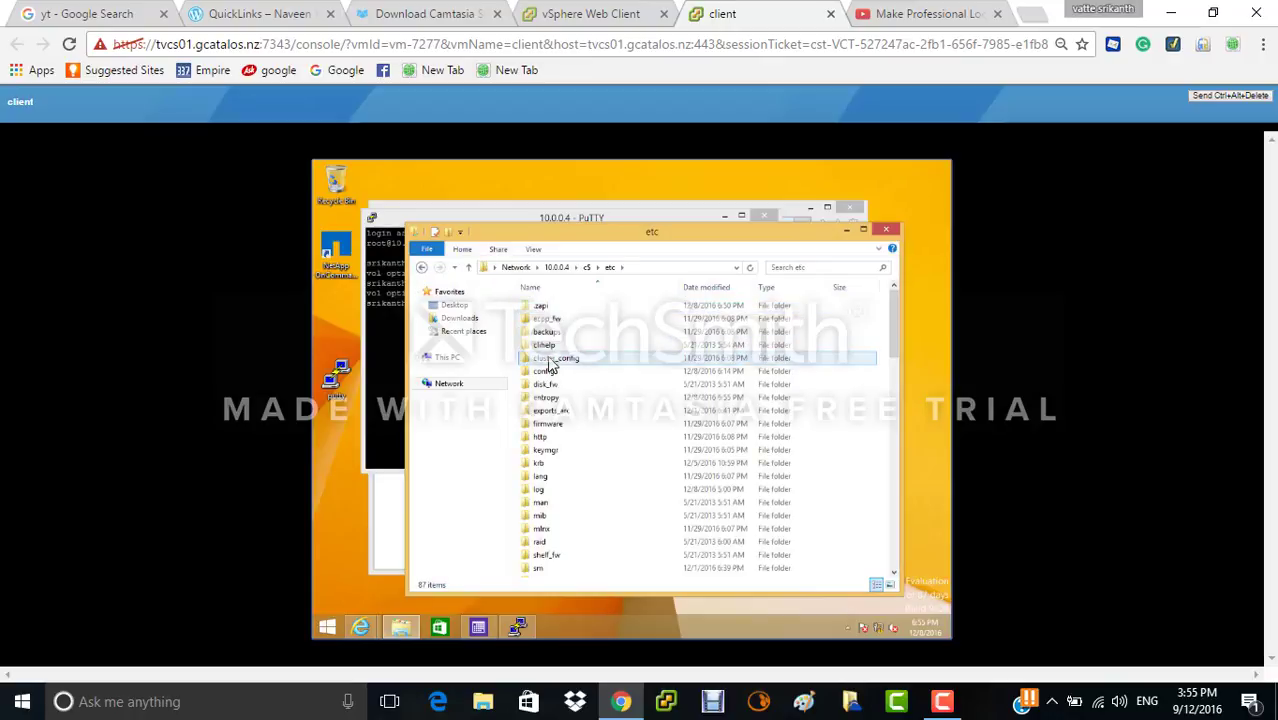
click(421, 267)
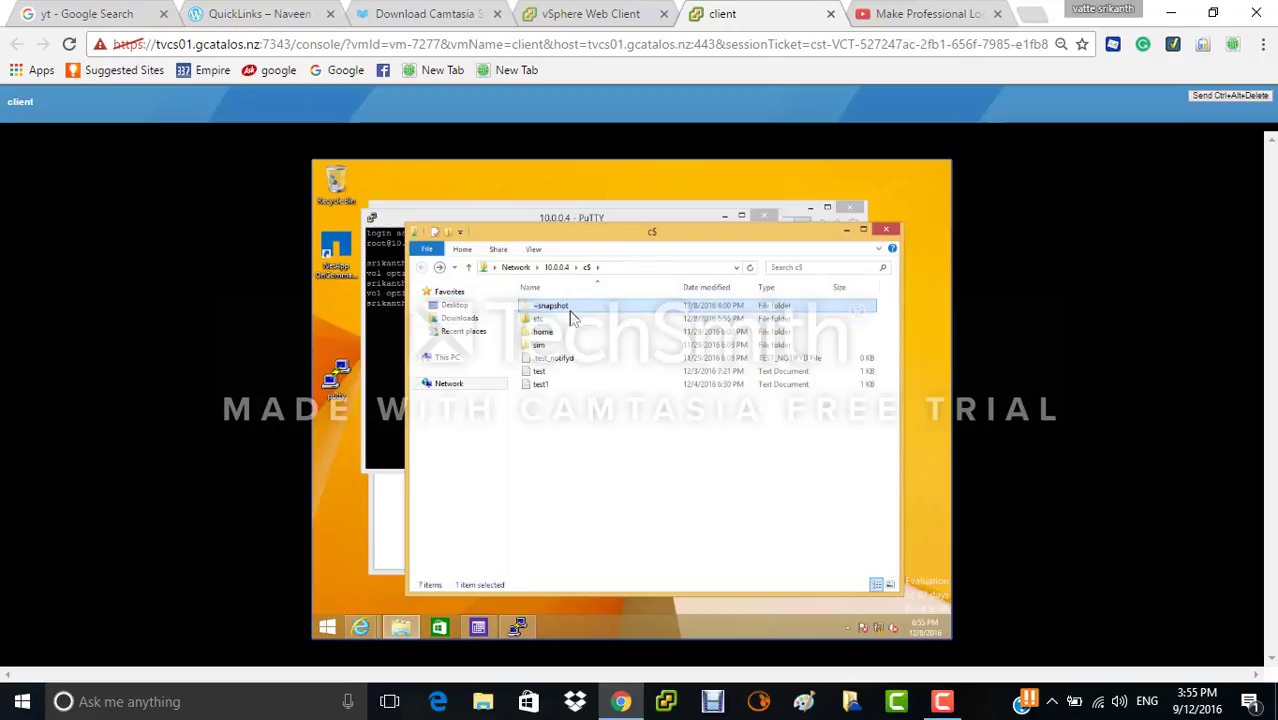
double_click(570, 308)
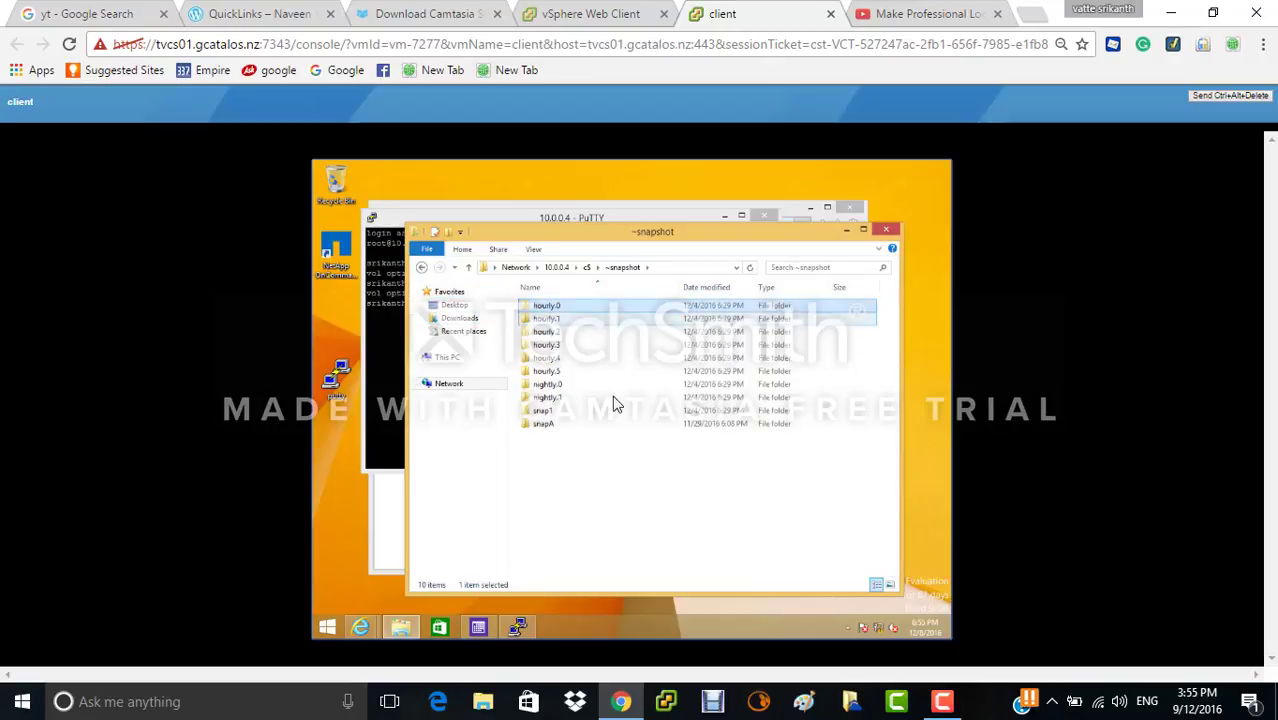
double_click(586, 425)
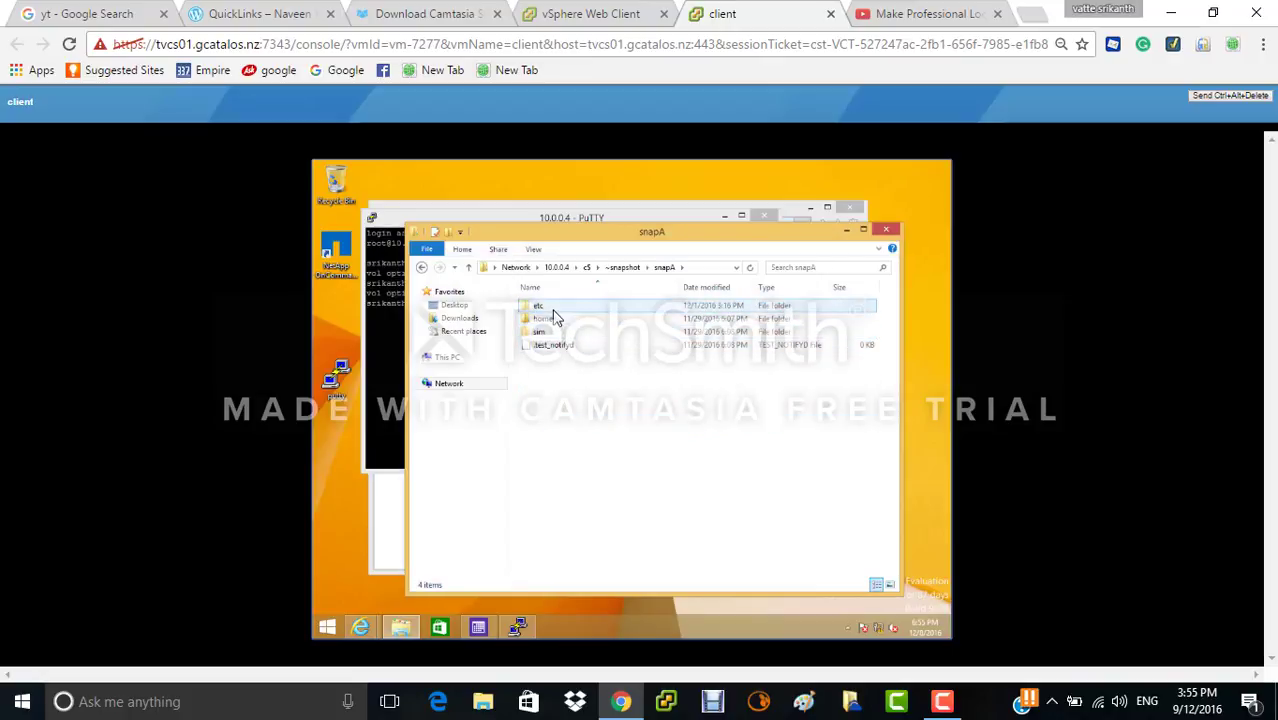
double_click(540, 305)
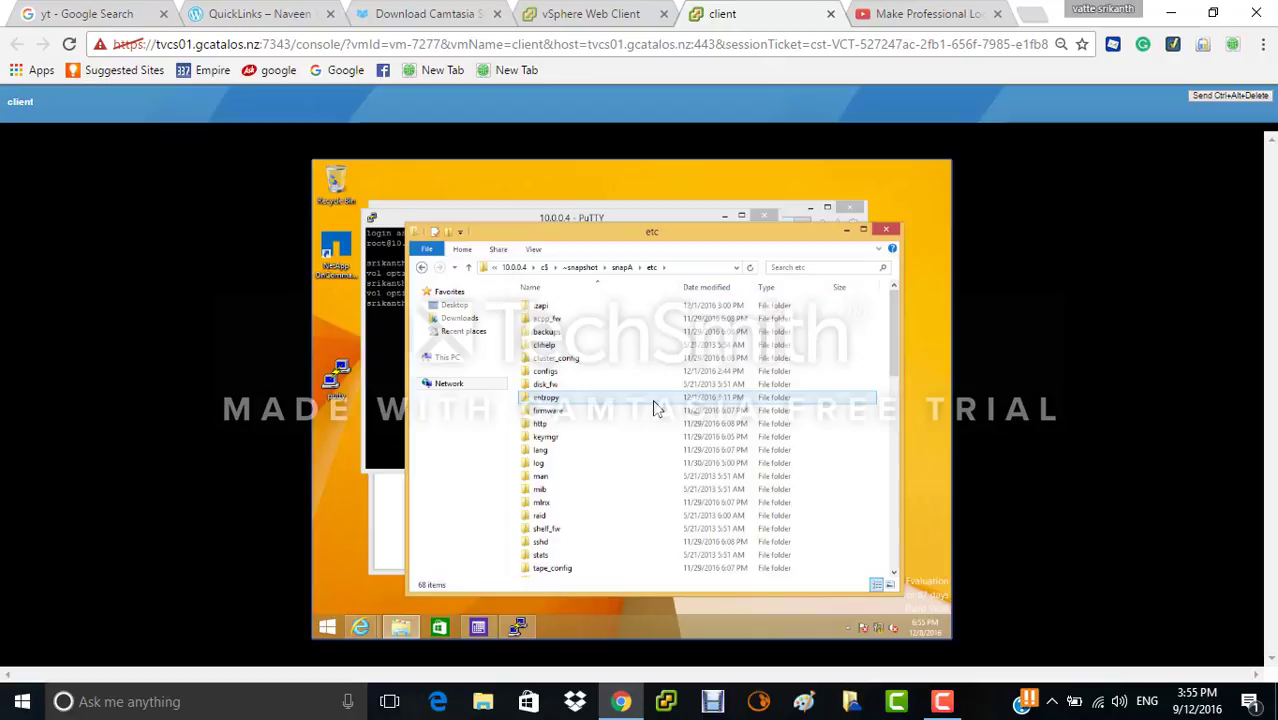
- Copy exports.bak from the snapA etc folder
key(Down)
key(Down)
key(Down)
key(Down)
key(Down)
key(Down)
key(Down)
key(Down)
key(Down)
key(Down)
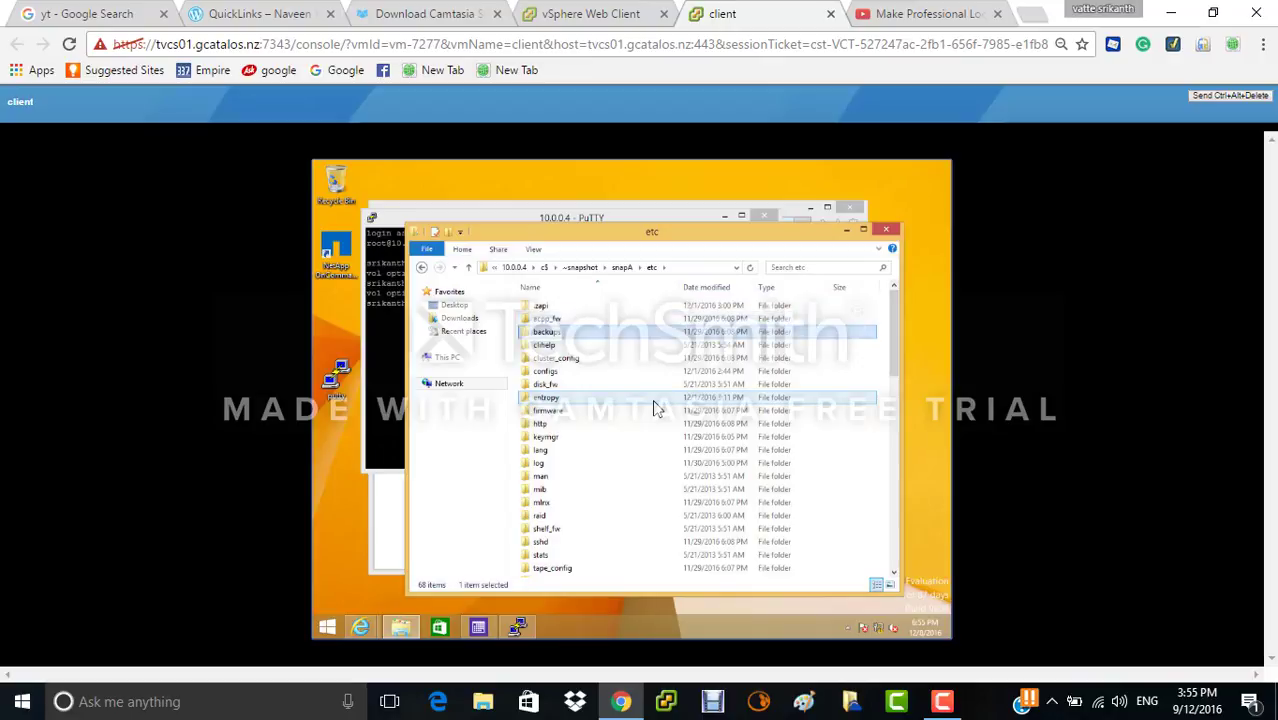
key(Down)
key(Down)
key(Down)
key(Down)
key(Down)
key(Down)
key(Down)
key(Down)
key(Down)
key(Down)
key(Down)
key(Down)
key(Down)
key(Down)
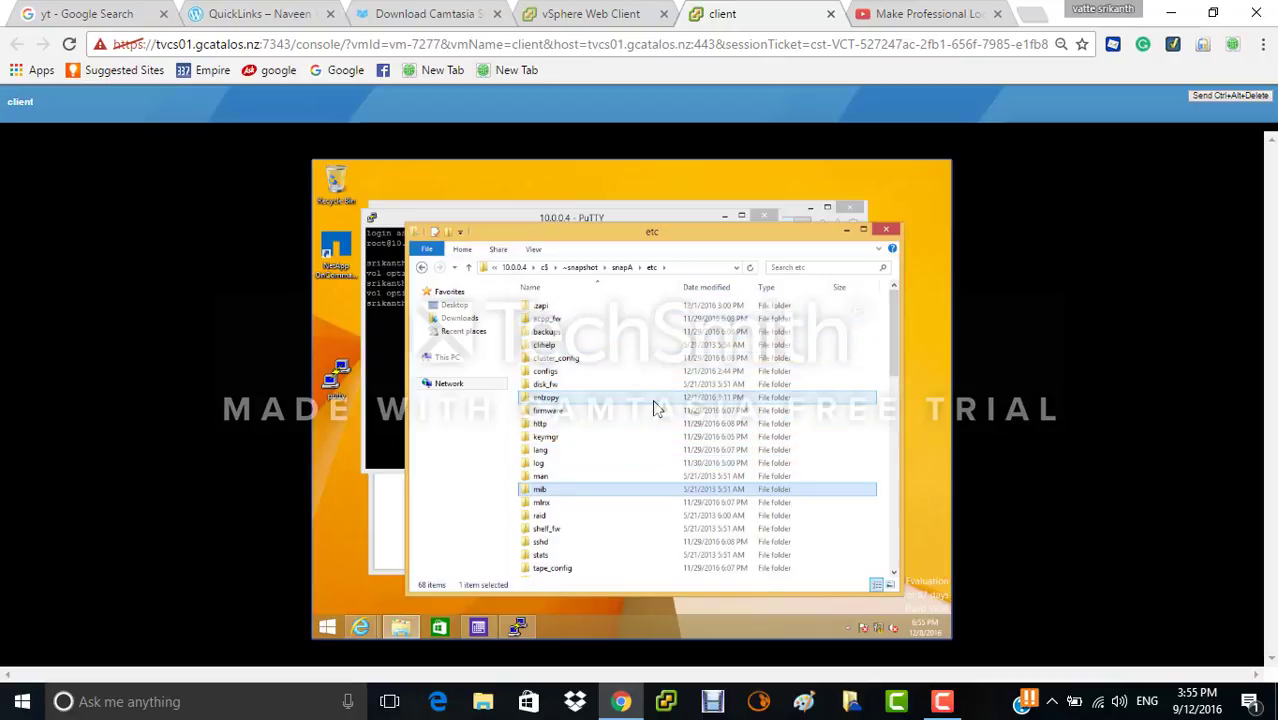
key(Down)
key(Down)
key(Down)
key(Down)
key(Down)
key(Down)
key(Down)
key(Down)
key(Down)
key(Down)
key(Down)
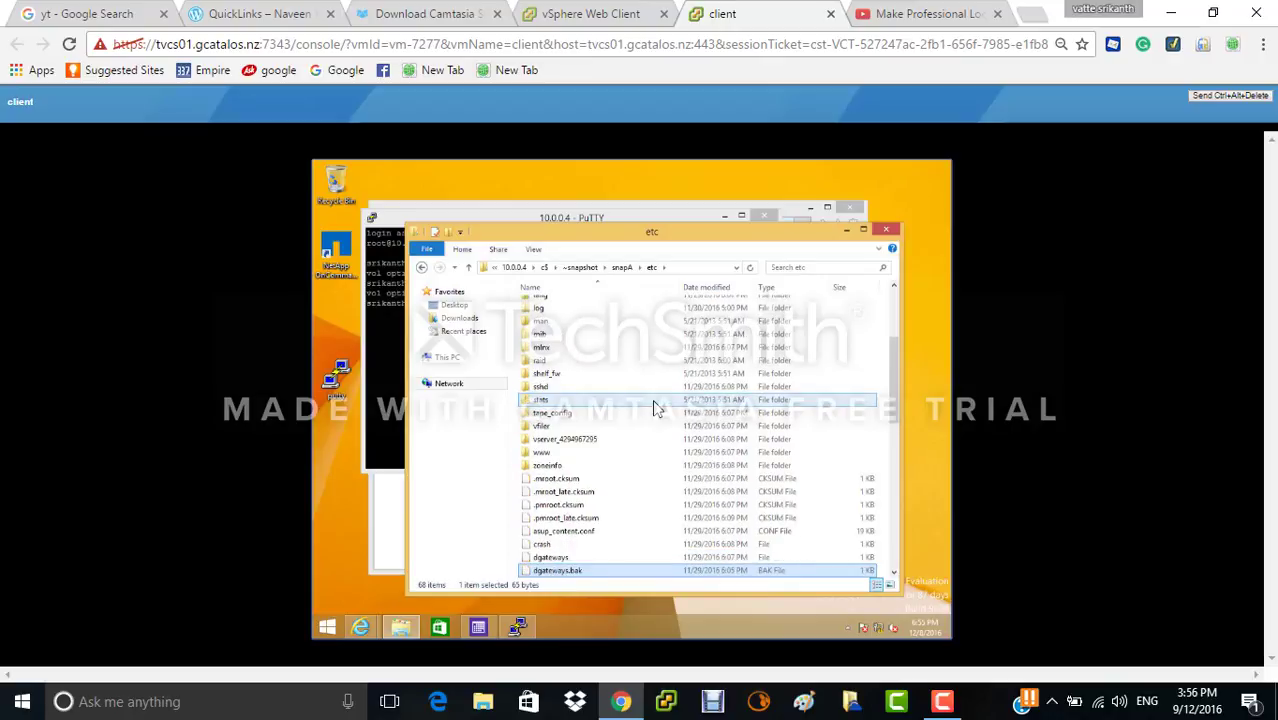
key(Up)
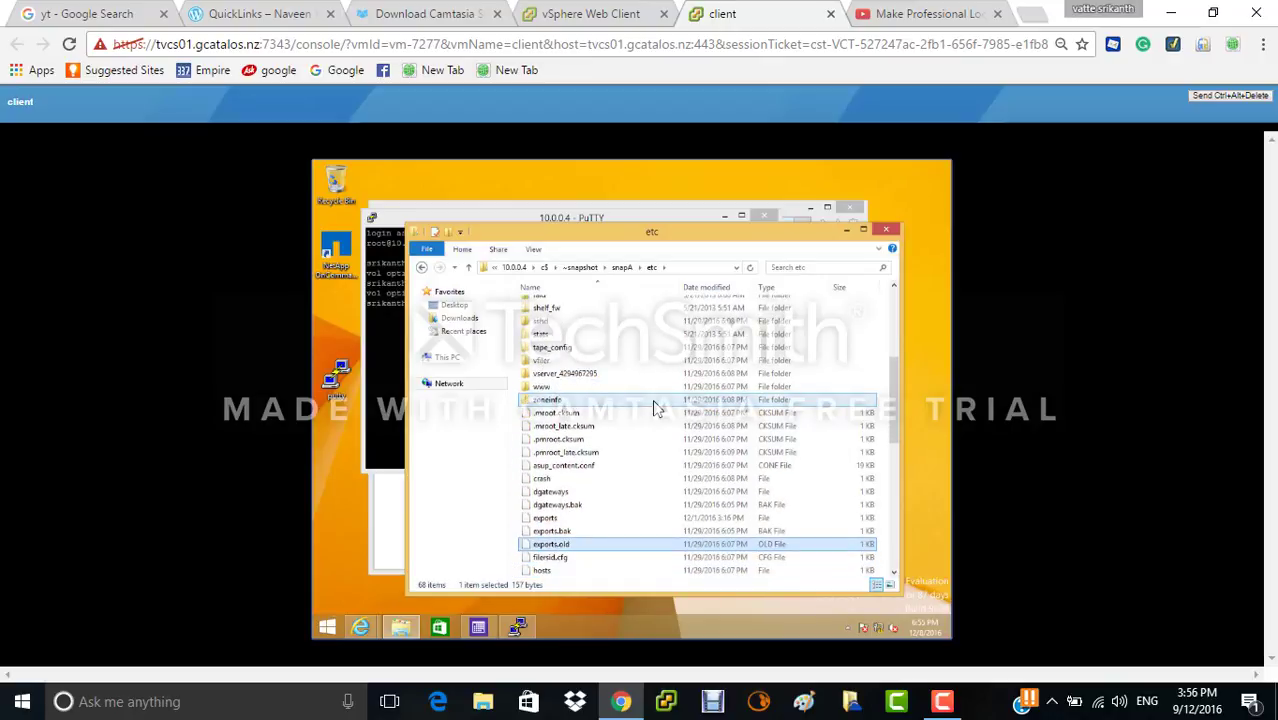
key(Up)
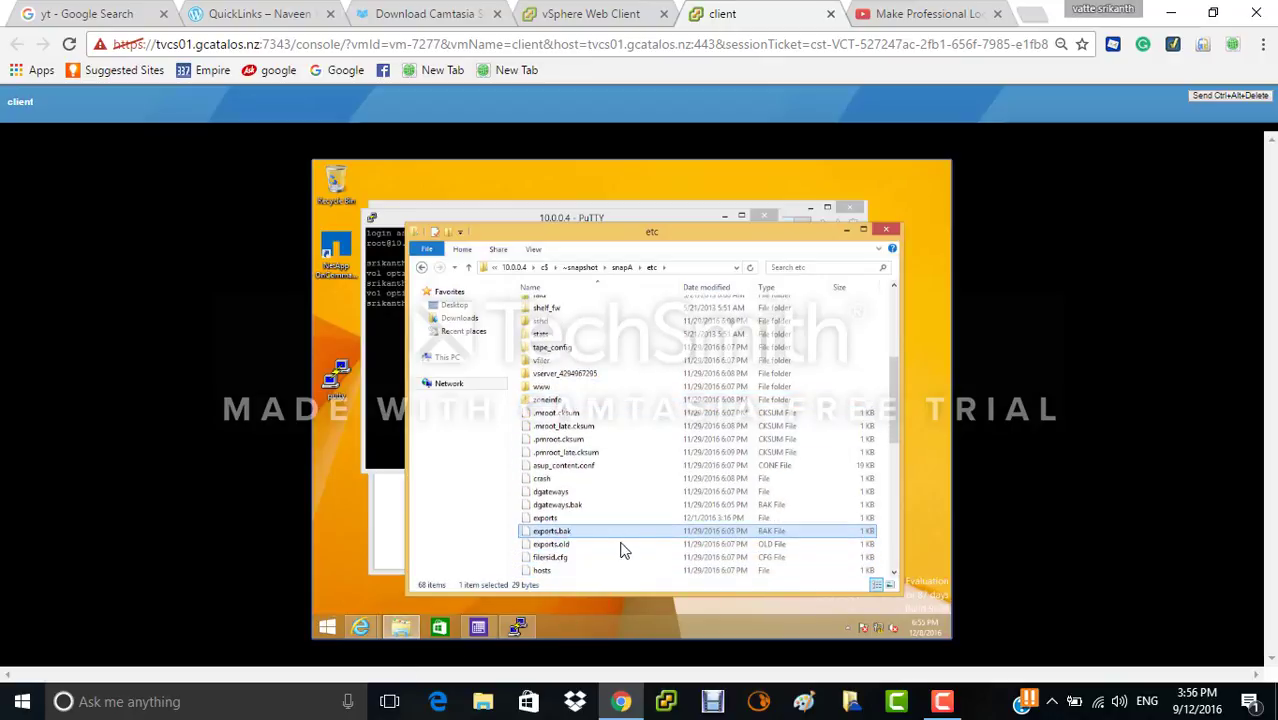
right_click(632, 537)
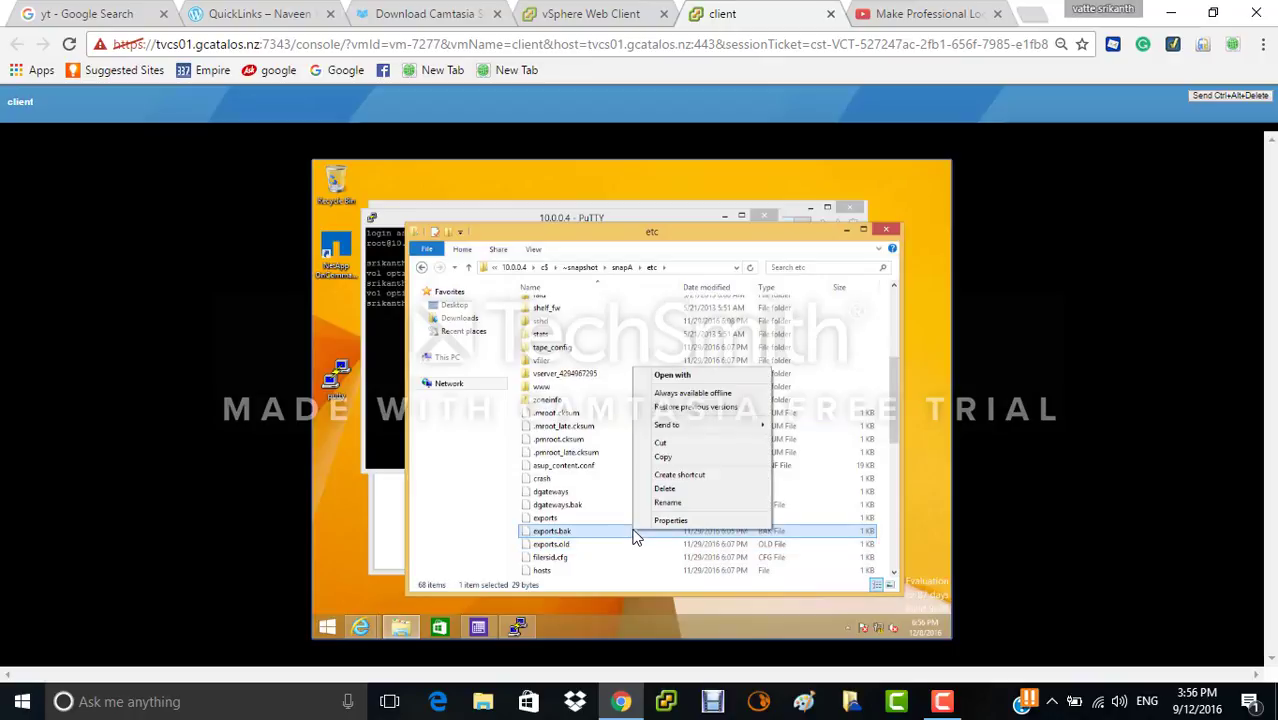
click(685, 457)
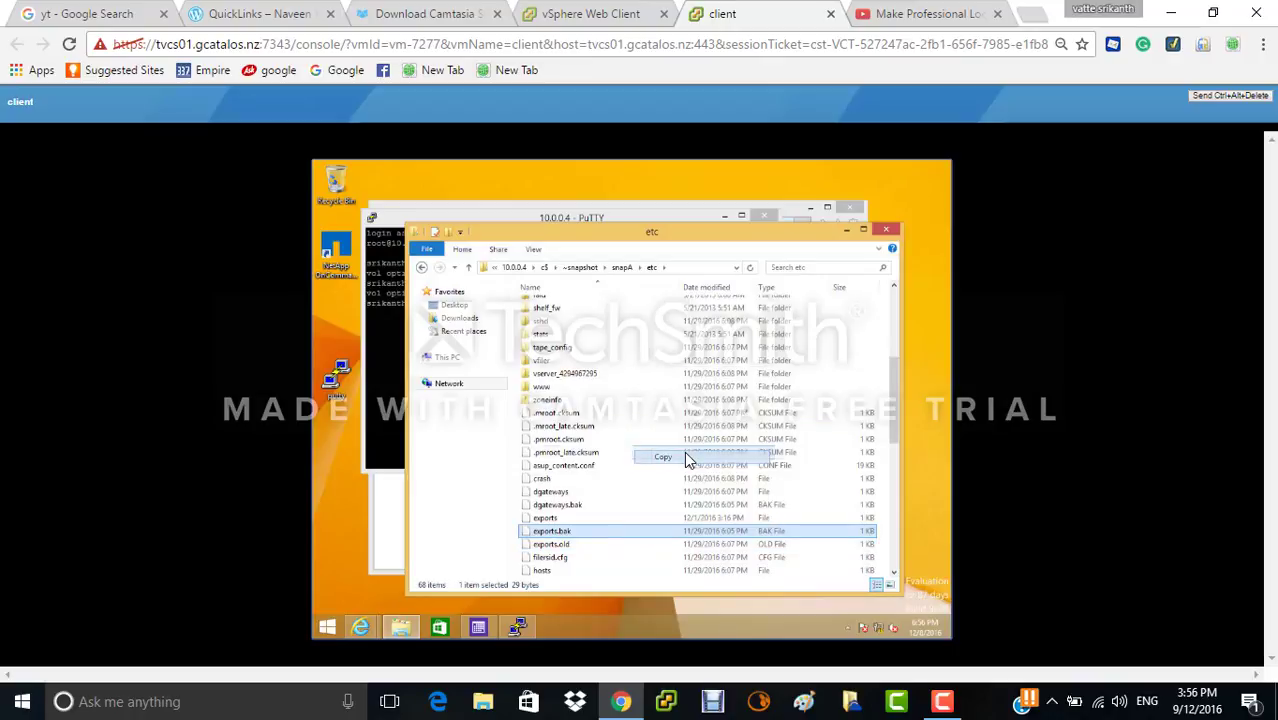
- Return to the c$ share and open the live etc folder
click(422, 268)
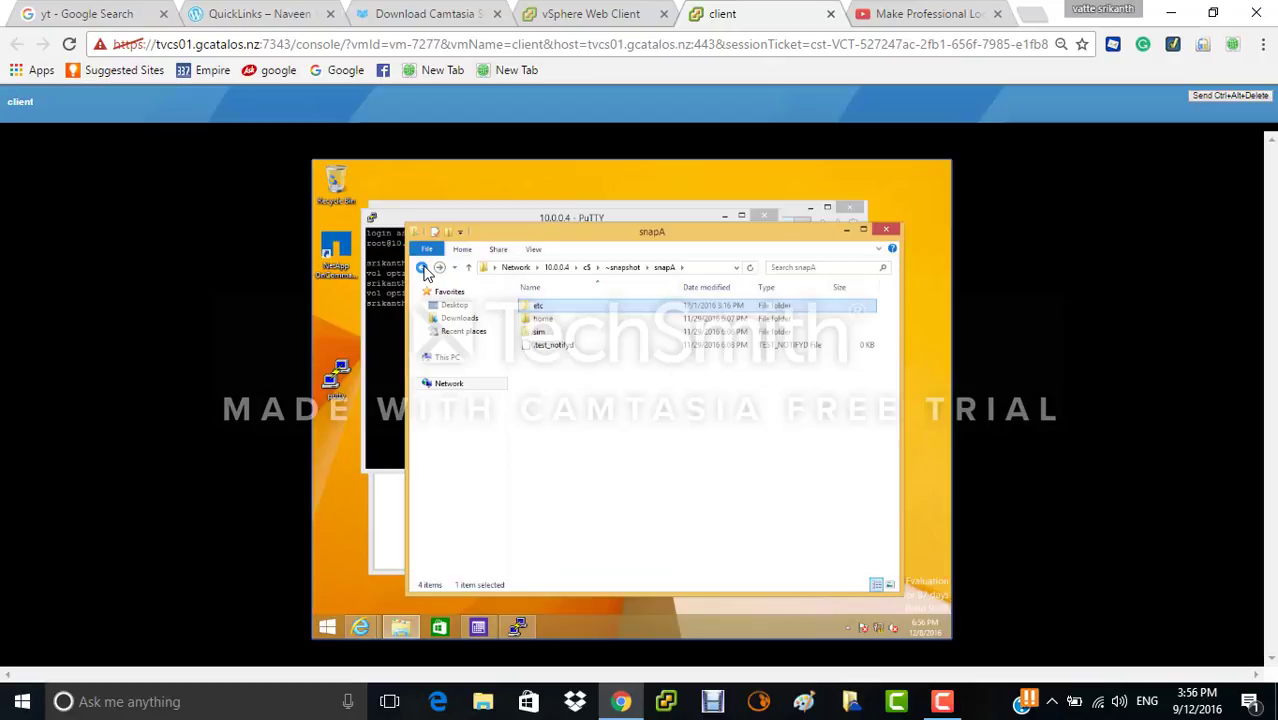
click(422, 268)
click(422, 268)
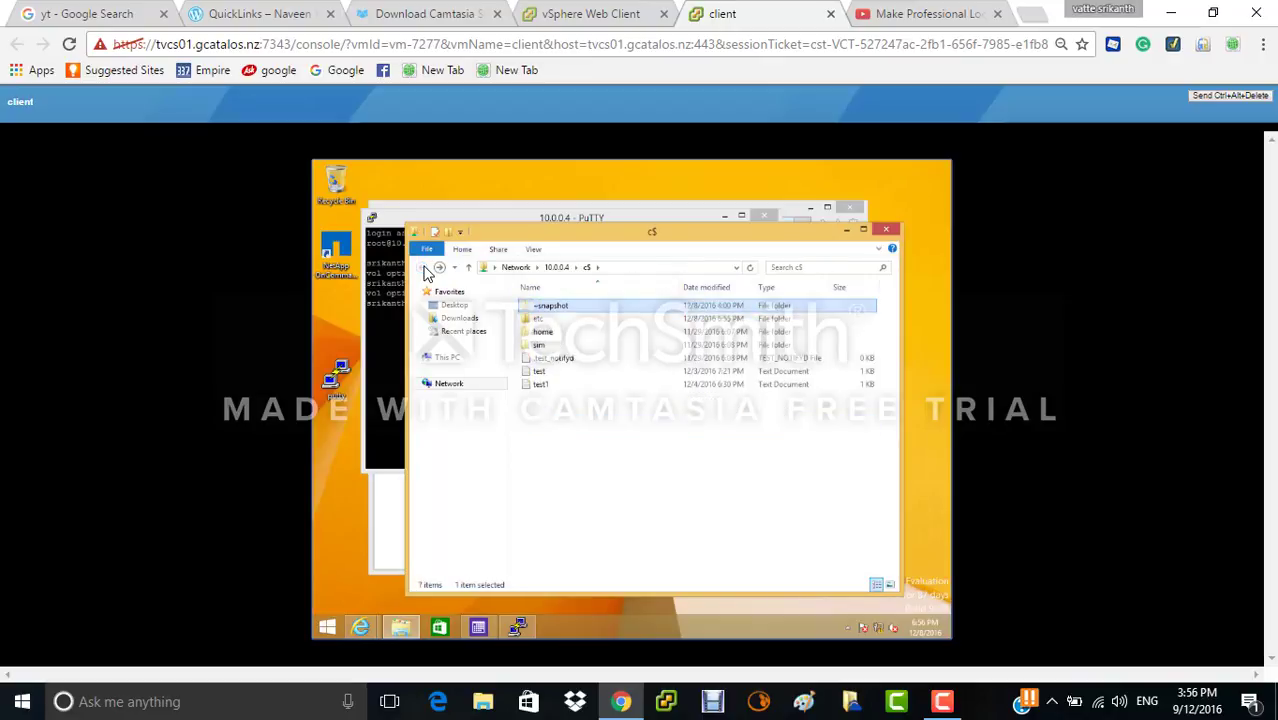
double_click(558, 319)
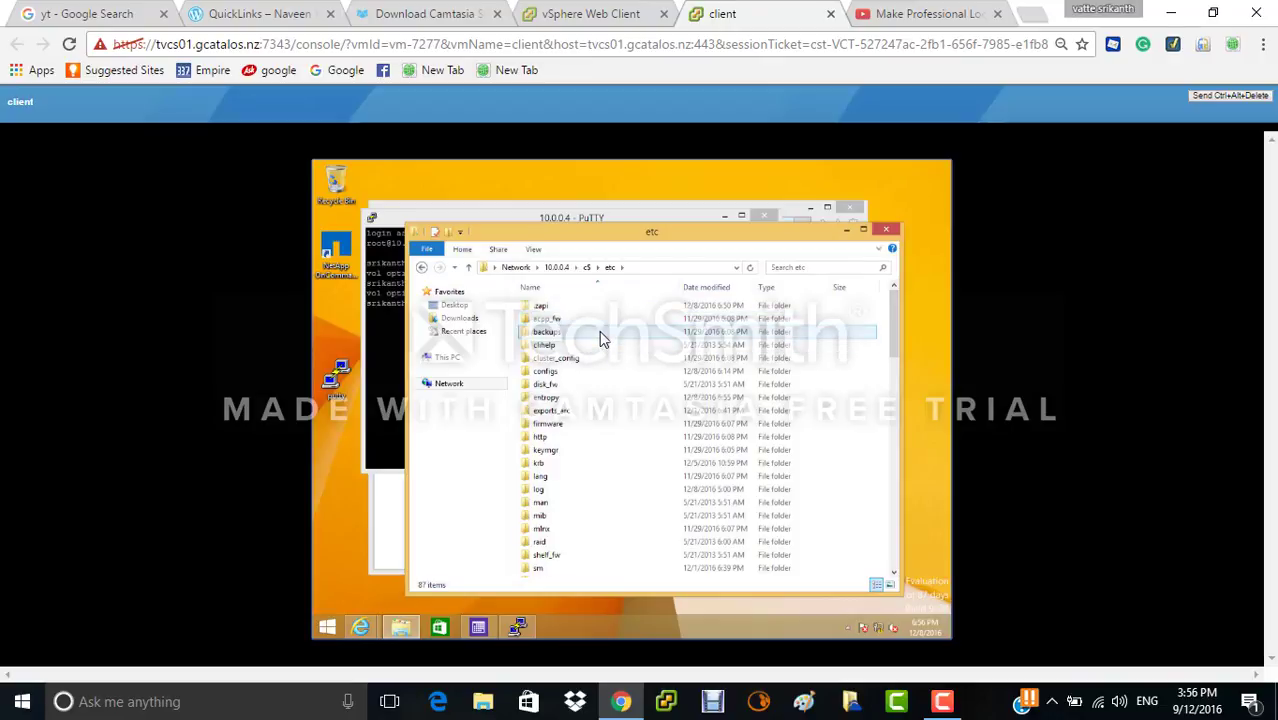
- Paste the snapA copy of exports.bak into the live etc folder
right_click(600, 338)
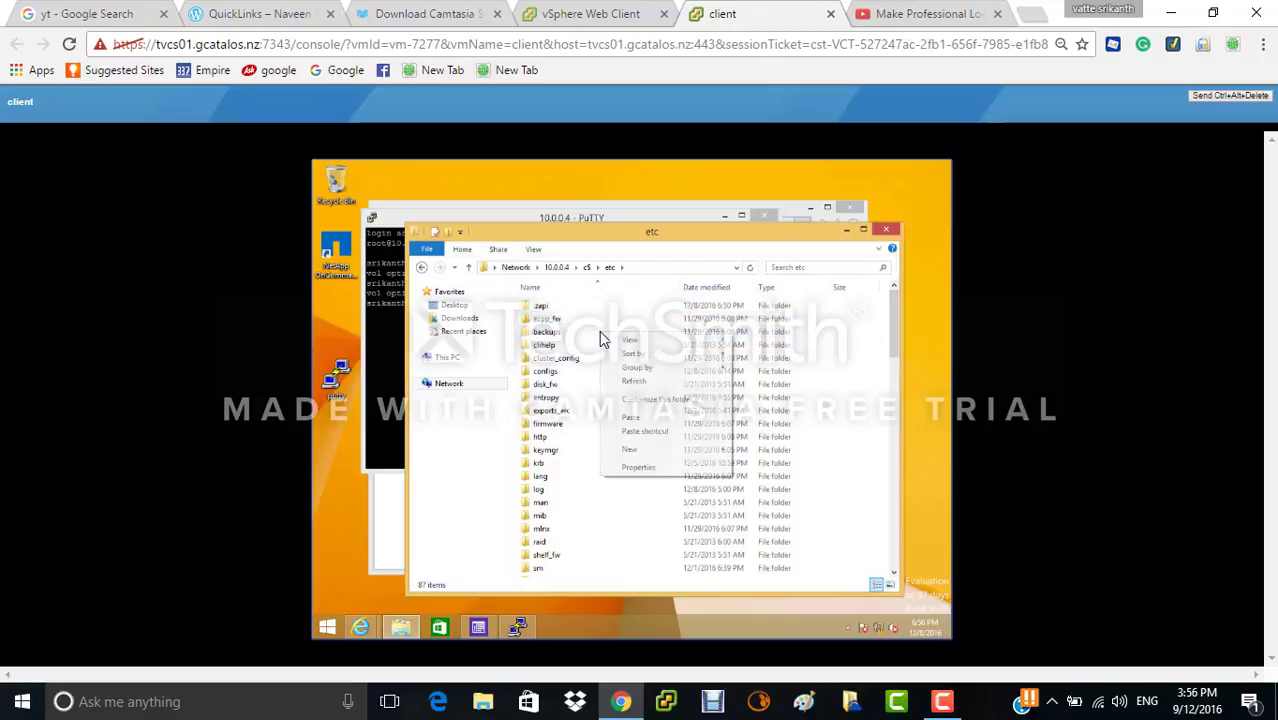
click(640, 417)
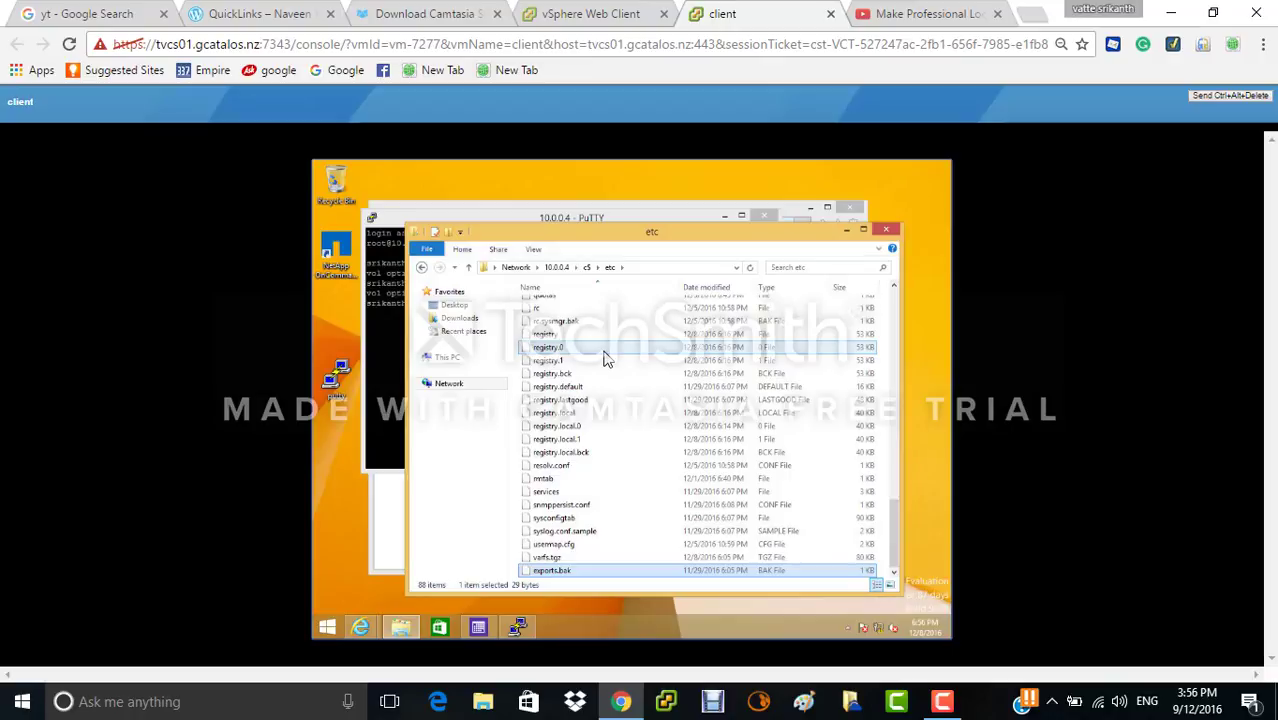
- Close Explorer and show NFSvol's snapshot copies in System Manager
click(889, 230)
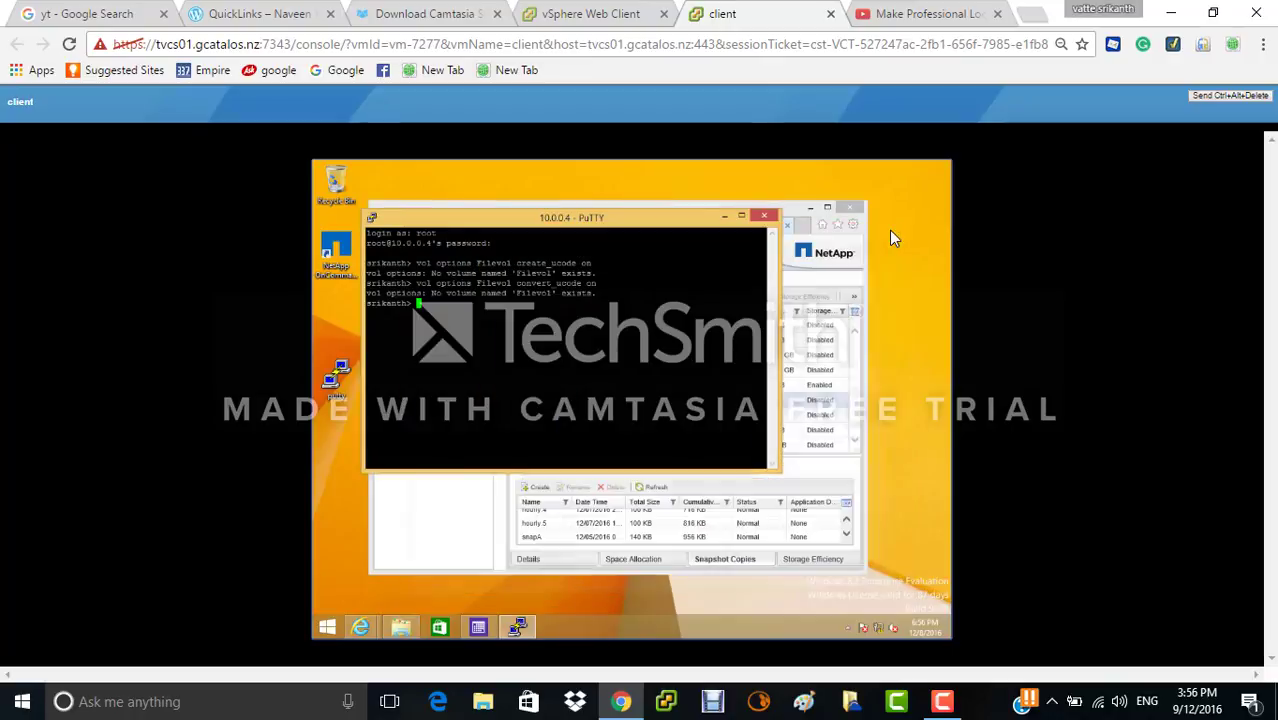
click(770, 206)
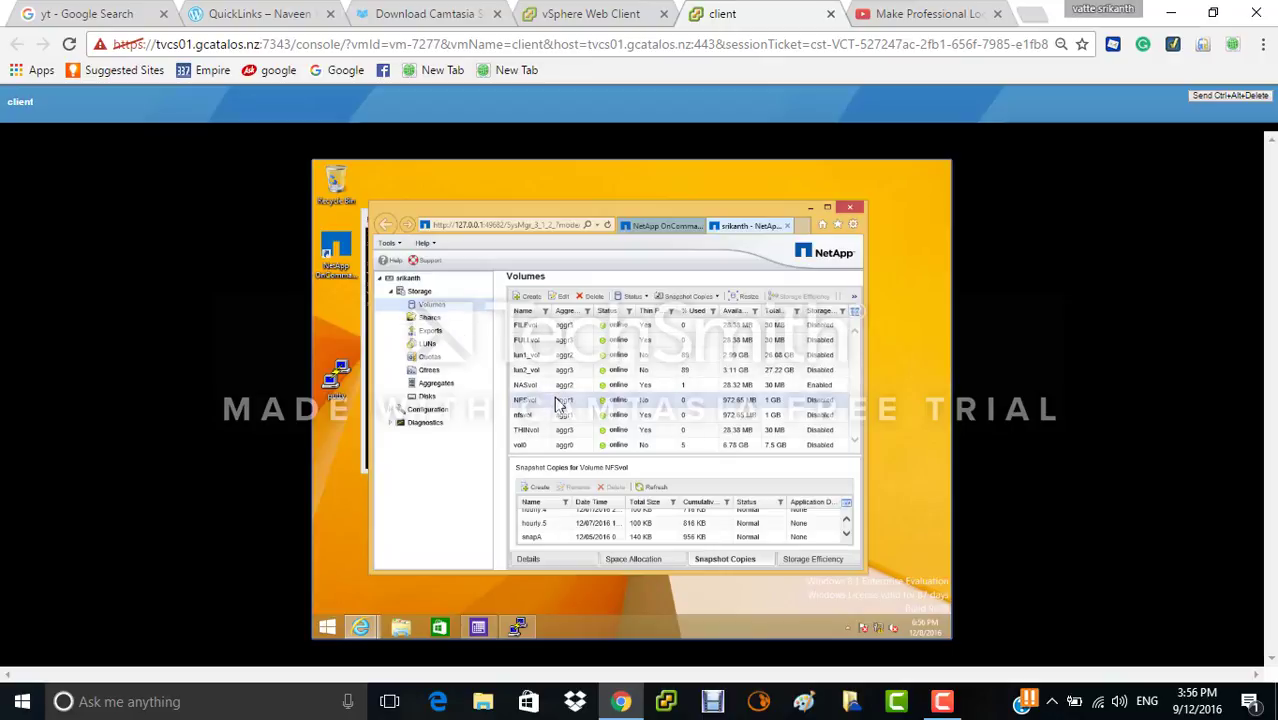
click(725, 561)
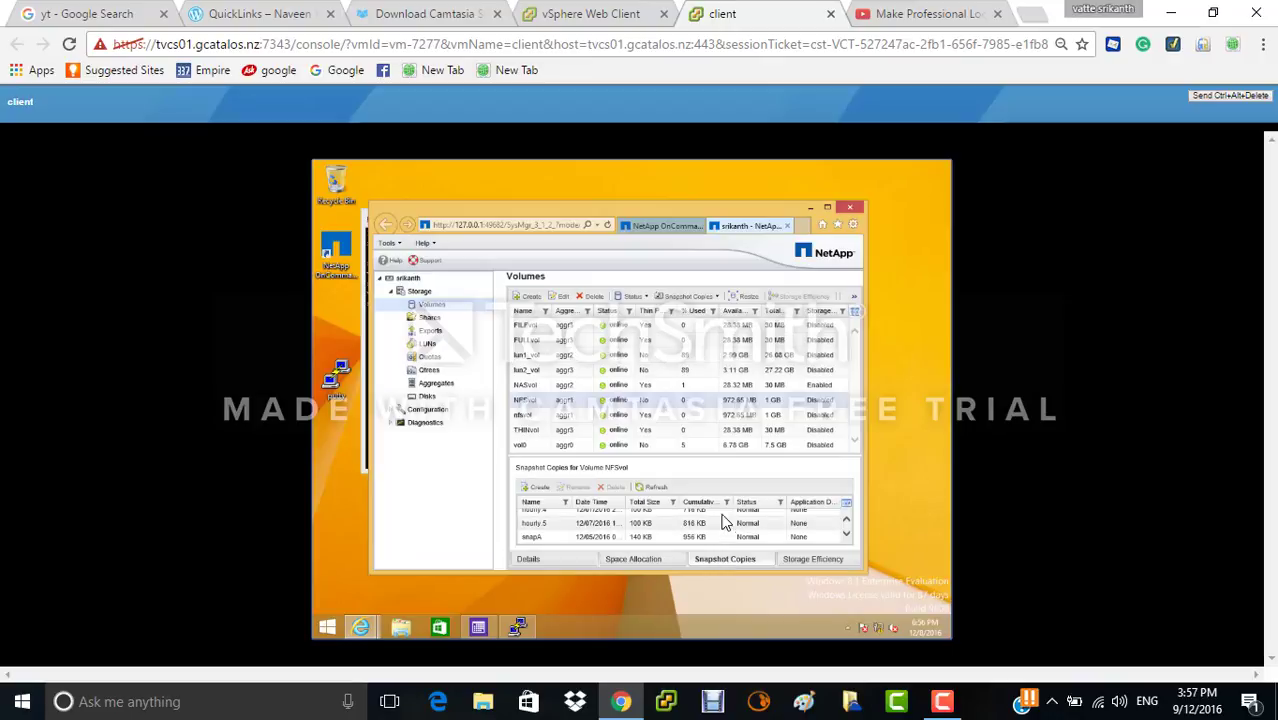
- Open the snapshot Configure settings: 5% reserve, scheduling enabled, weekly 0, daily 2, hourly 6
right_click(712, 297)
click(690, 315)
click(684, 297)
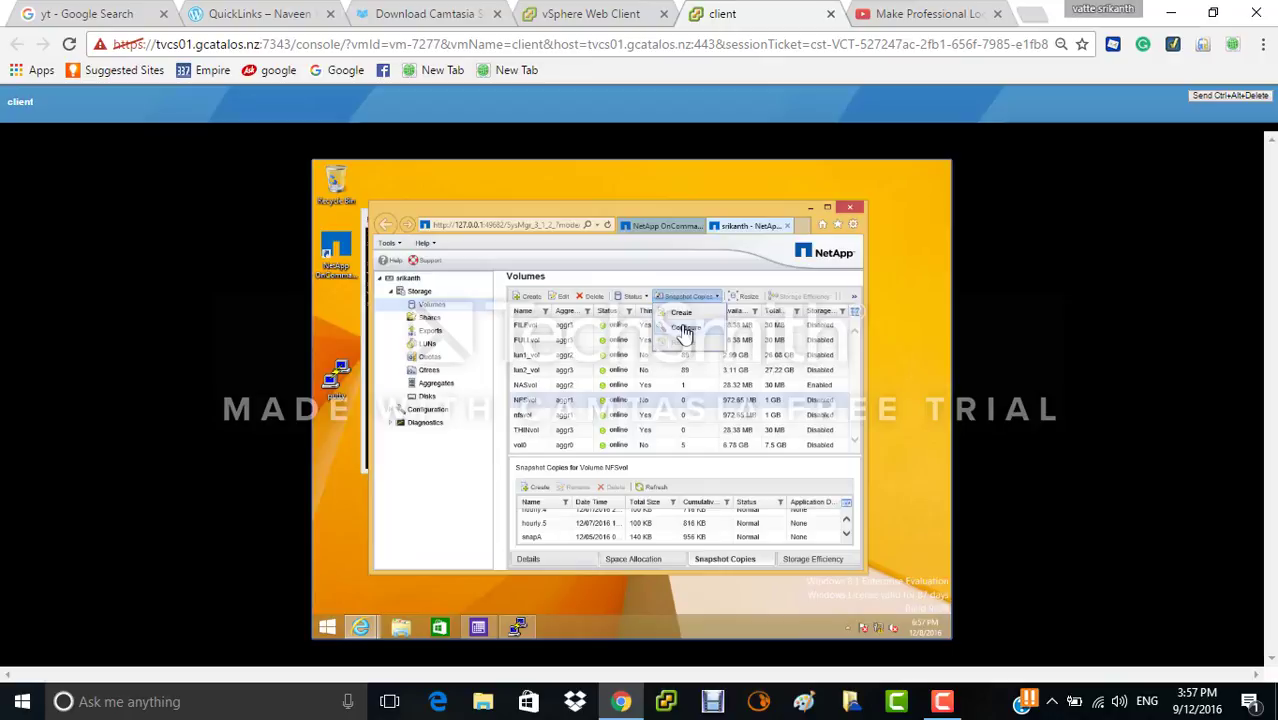
click(685, 330)
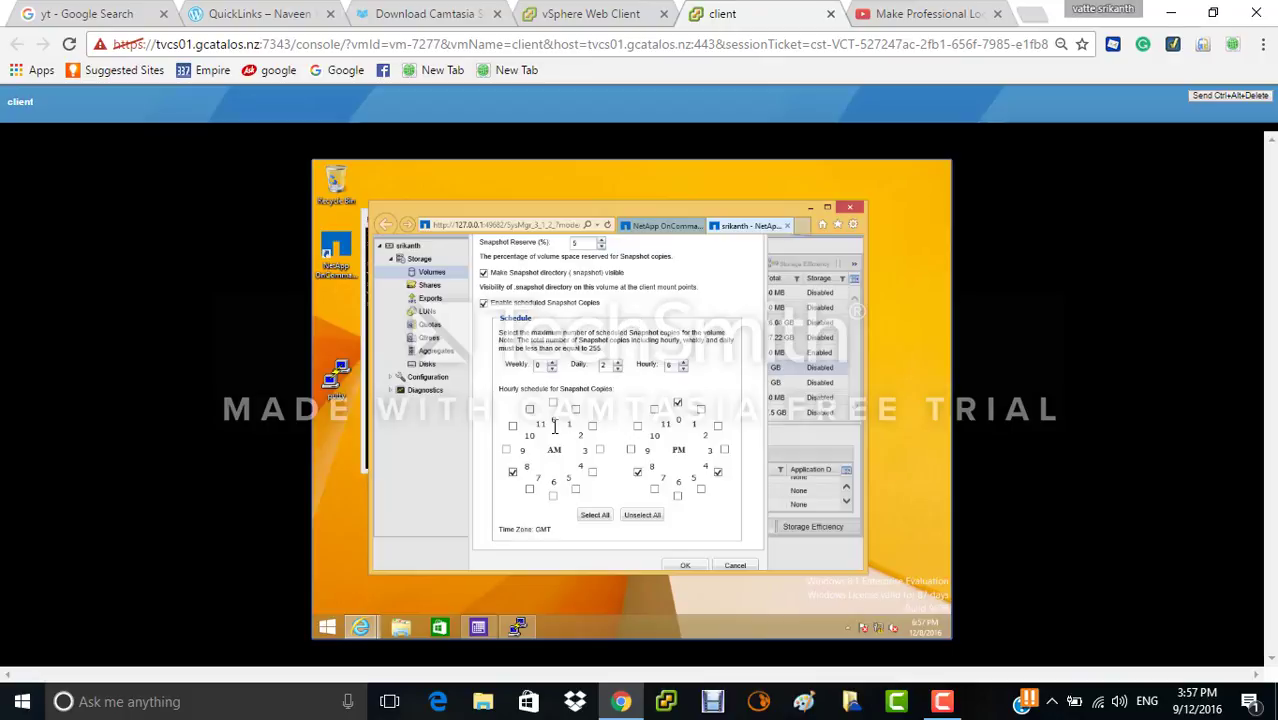
- Enable the 7 AM hourly snapshot slot for NFSvol and apply the settings
click(530, 490)
click(684, 566)
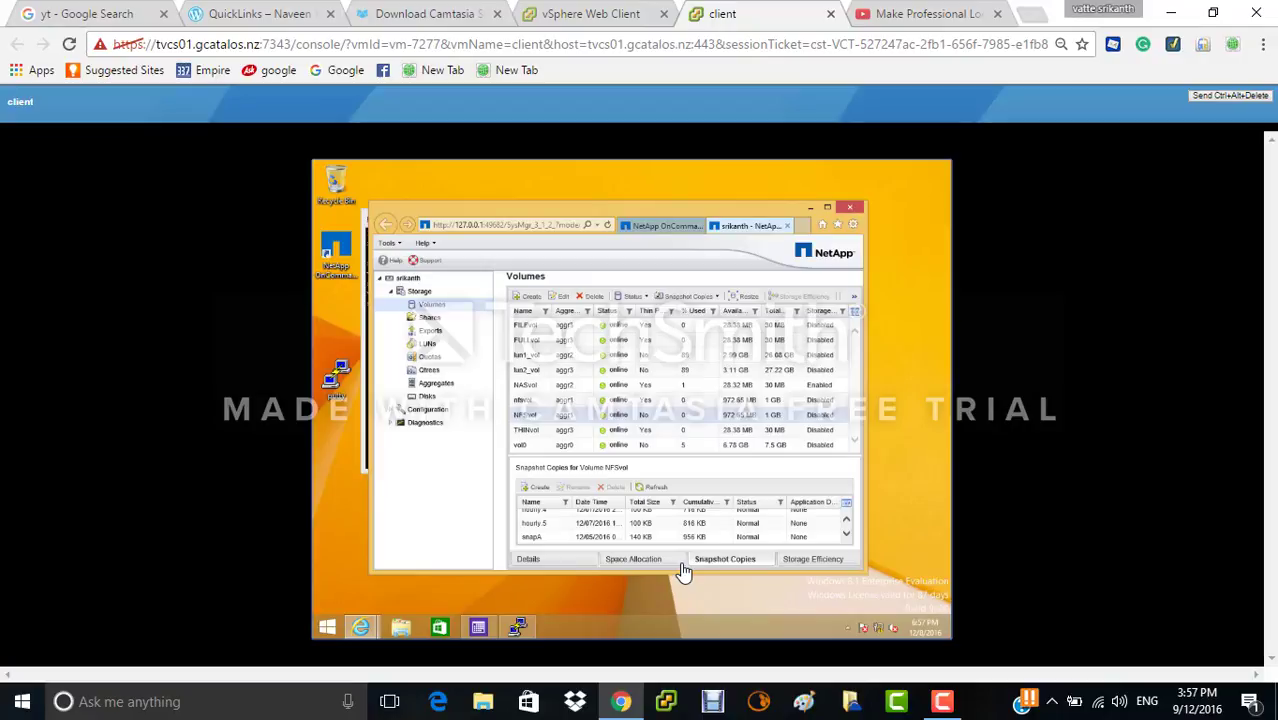
- Connect PuTTY to host 10.0.0.4, enter root as the login name, then minimise the session
click(342, 369)
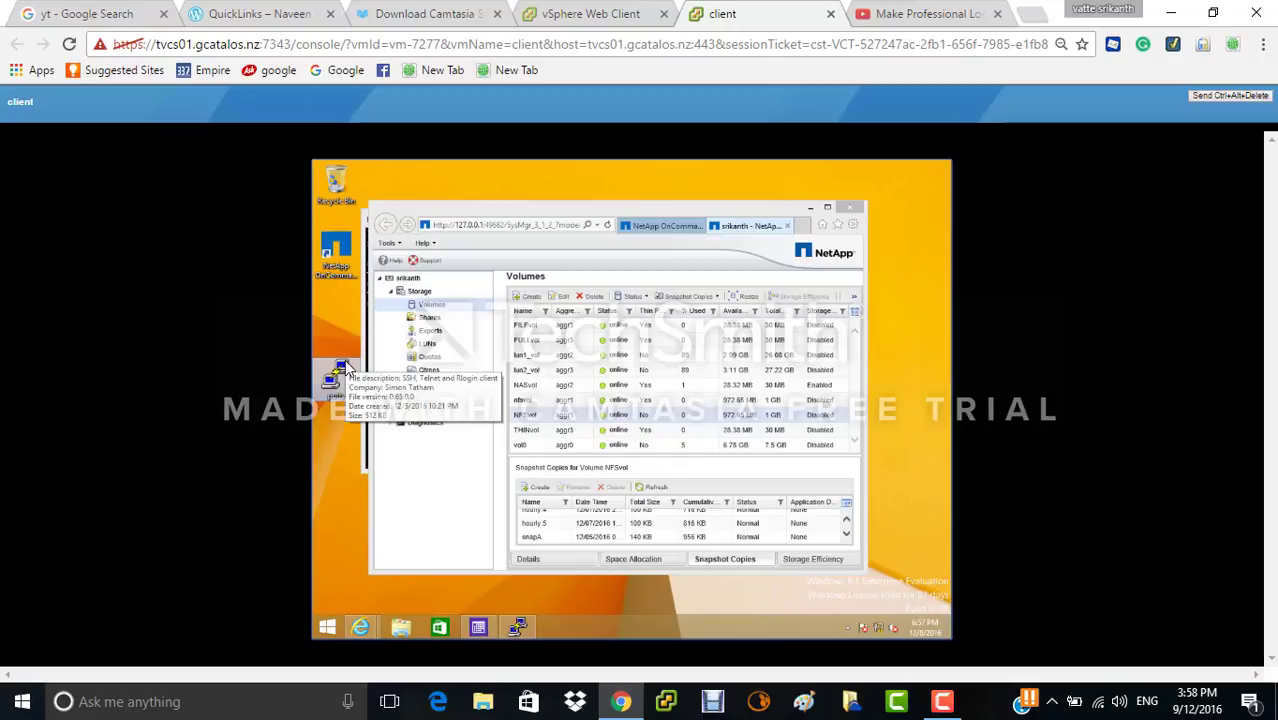
double_click(342, 369)
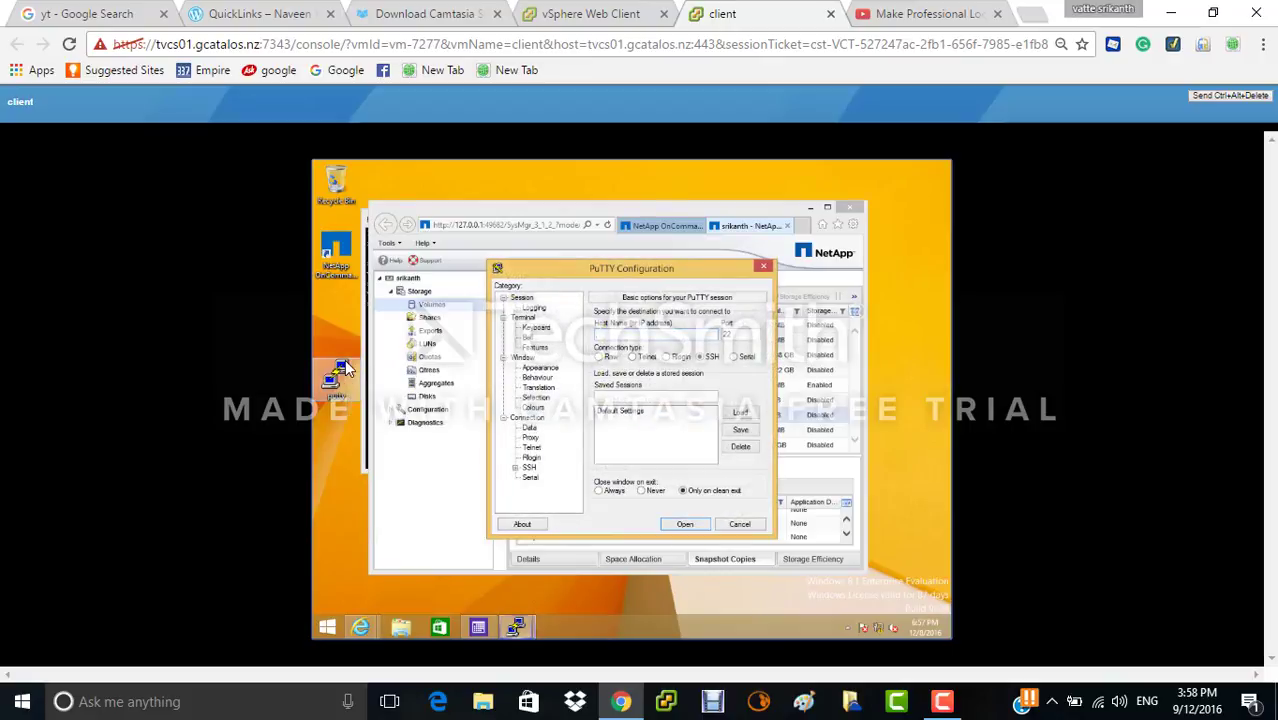
text(10.0.0)
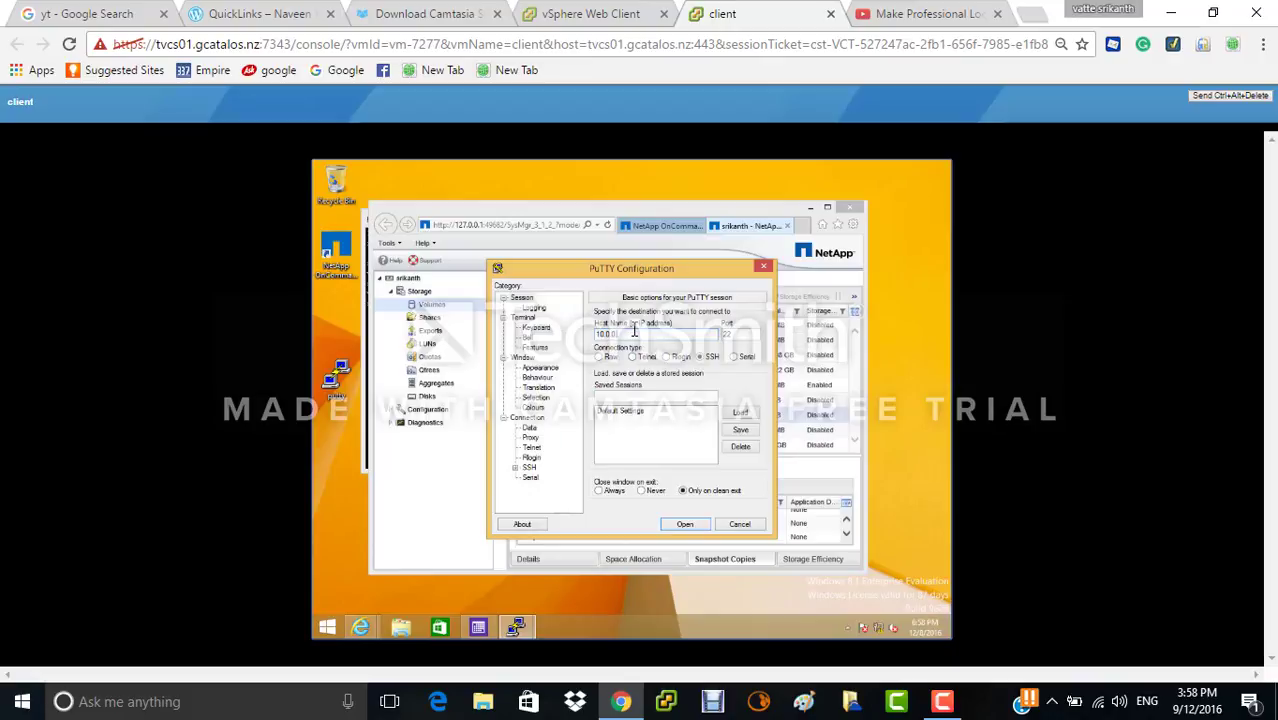
text(.4)
key(Return)
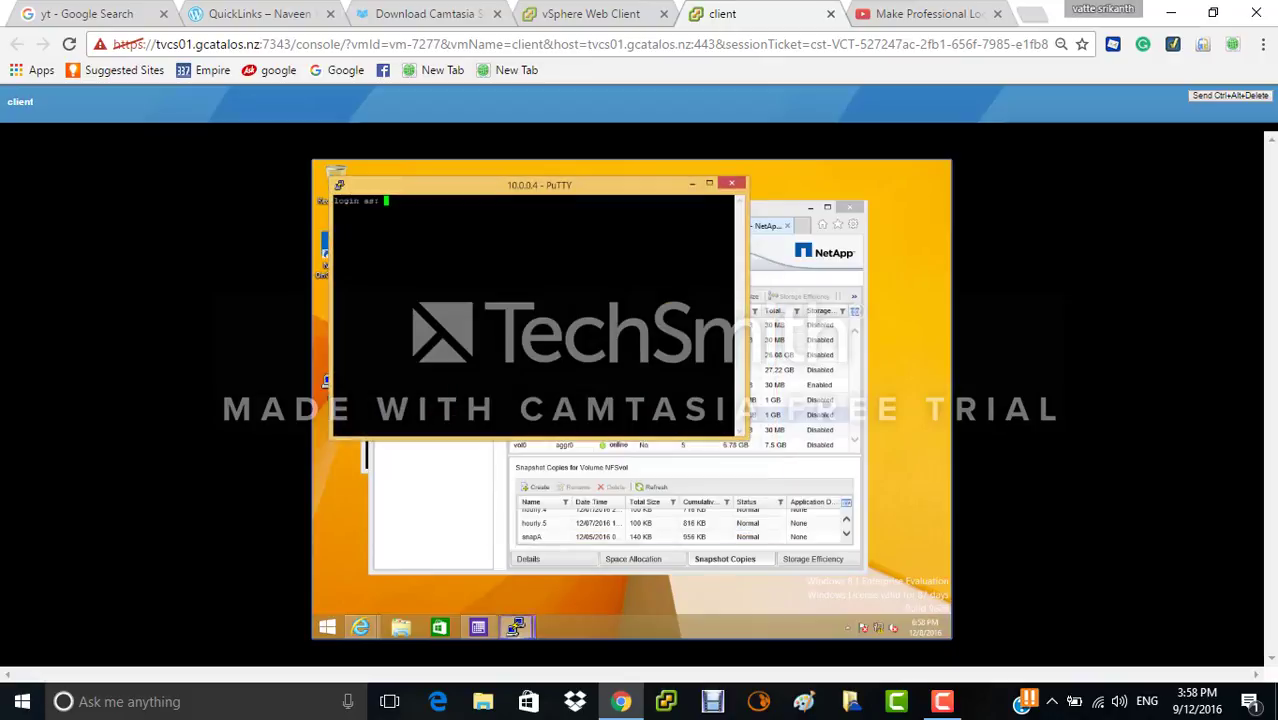
text(root)
key(Return)
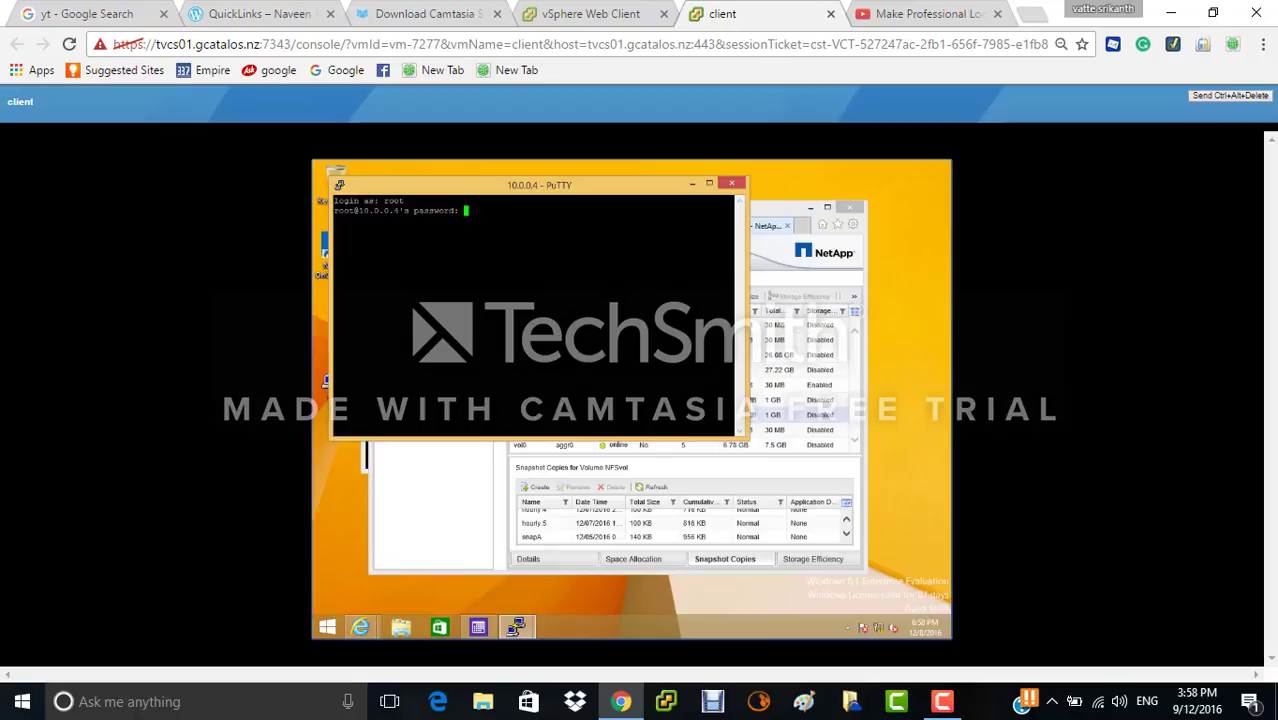
click(692, 183)
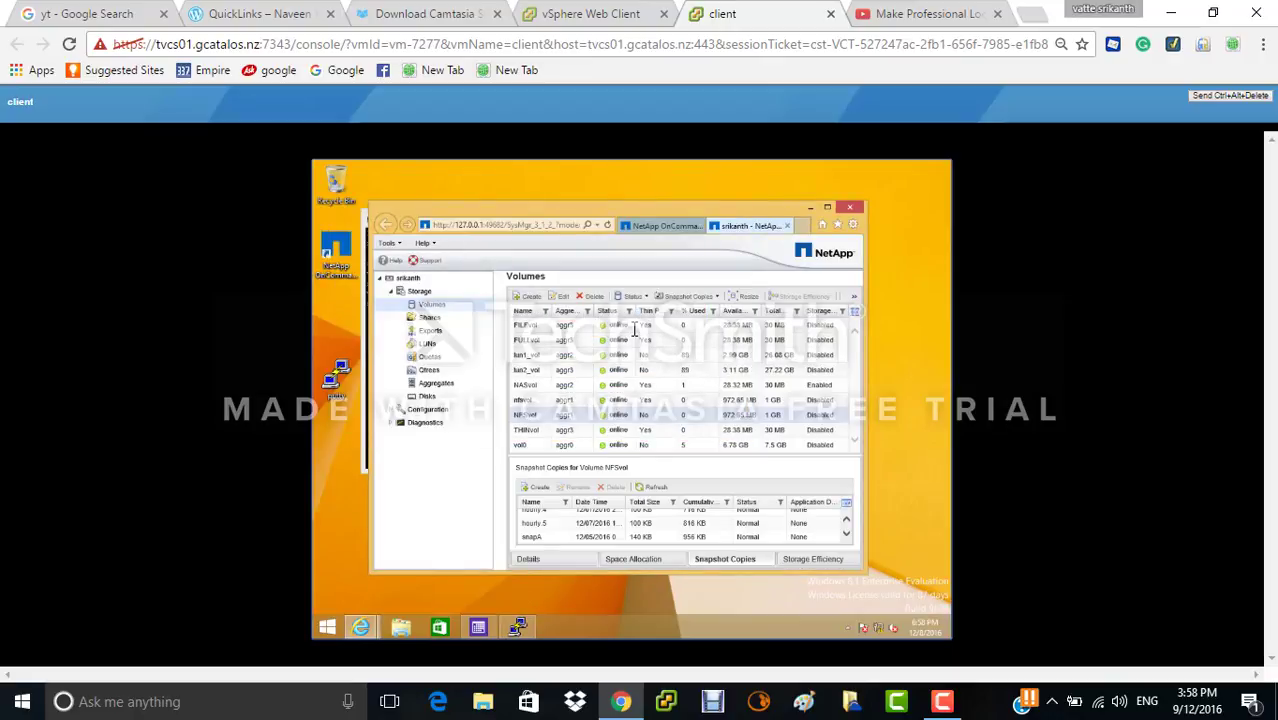
- Minimise System Manager and run snap list for NFSvol in the PuTTY terminal
click(811, 208)
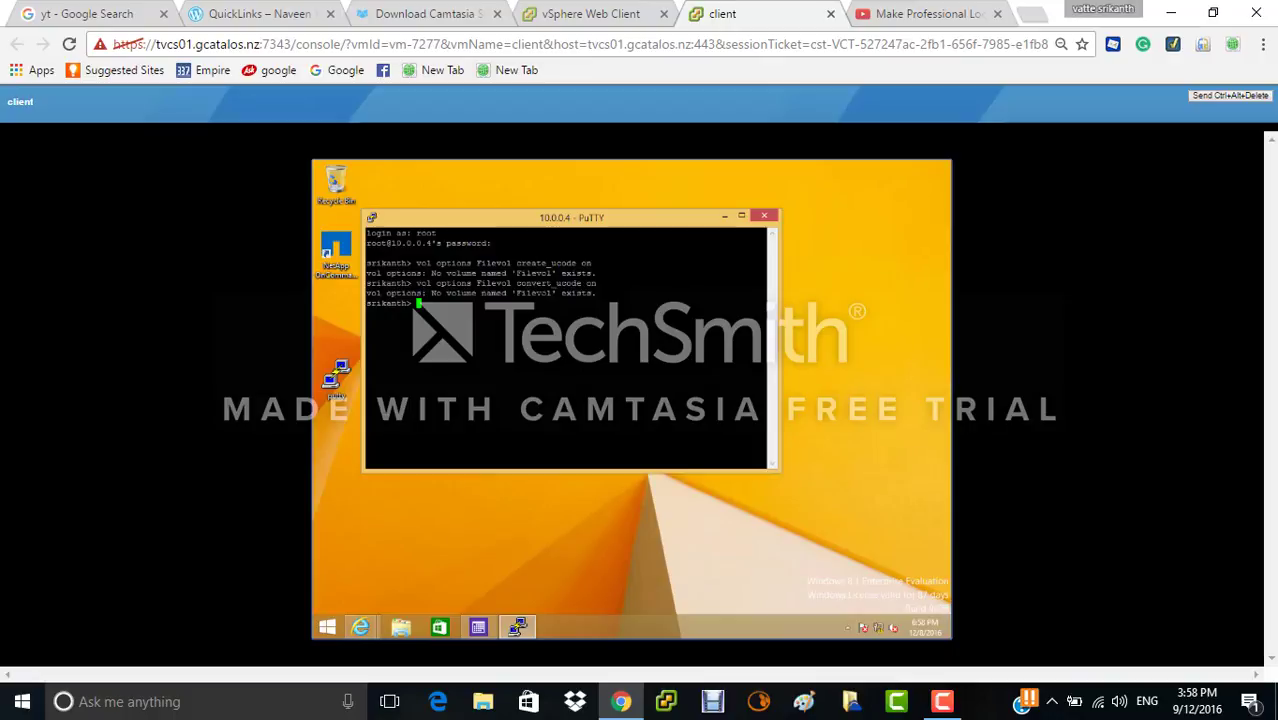
text(snap)
text( list NFS)
text(vo)
text(evol)
key(Return)
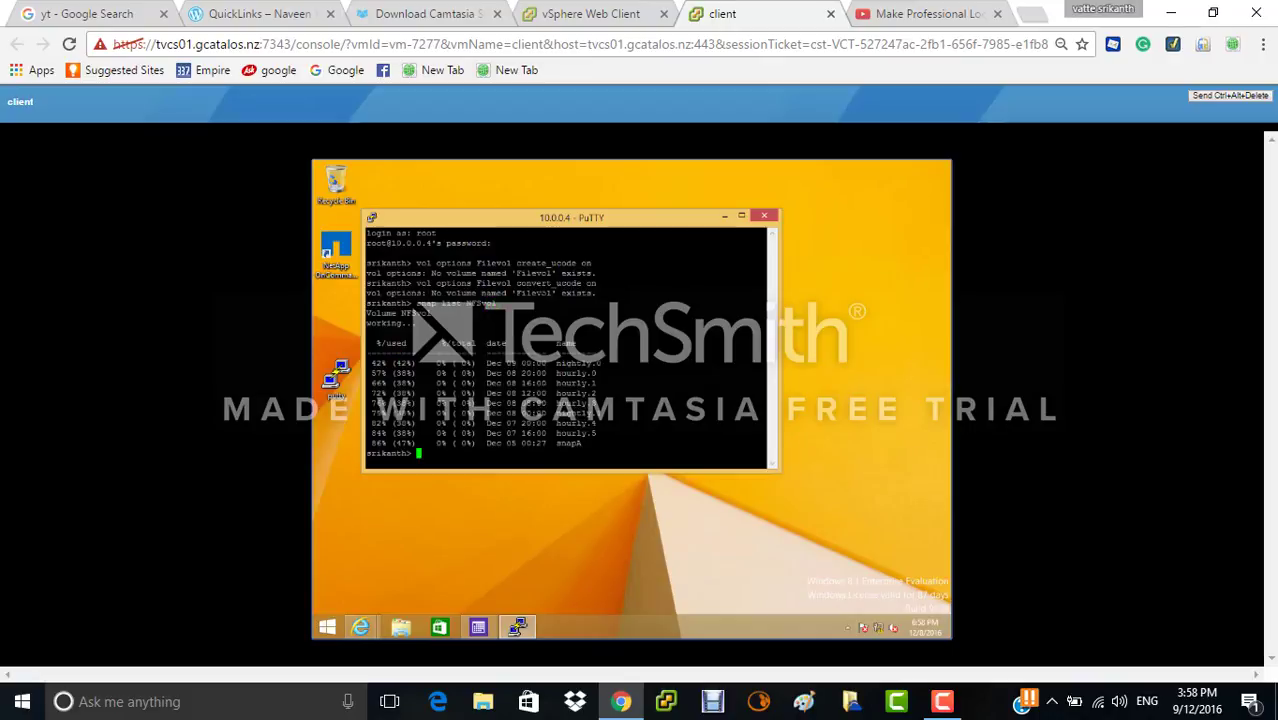